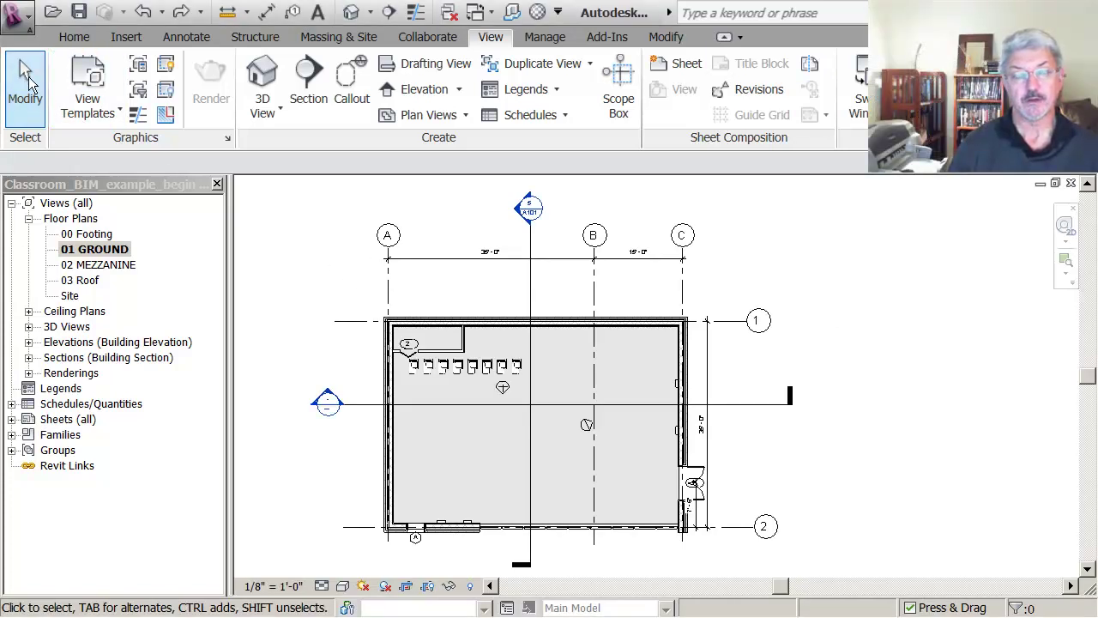
Check the File menu's recent documents, then nudge the floor plan slightly right.
left_click(14, 14)
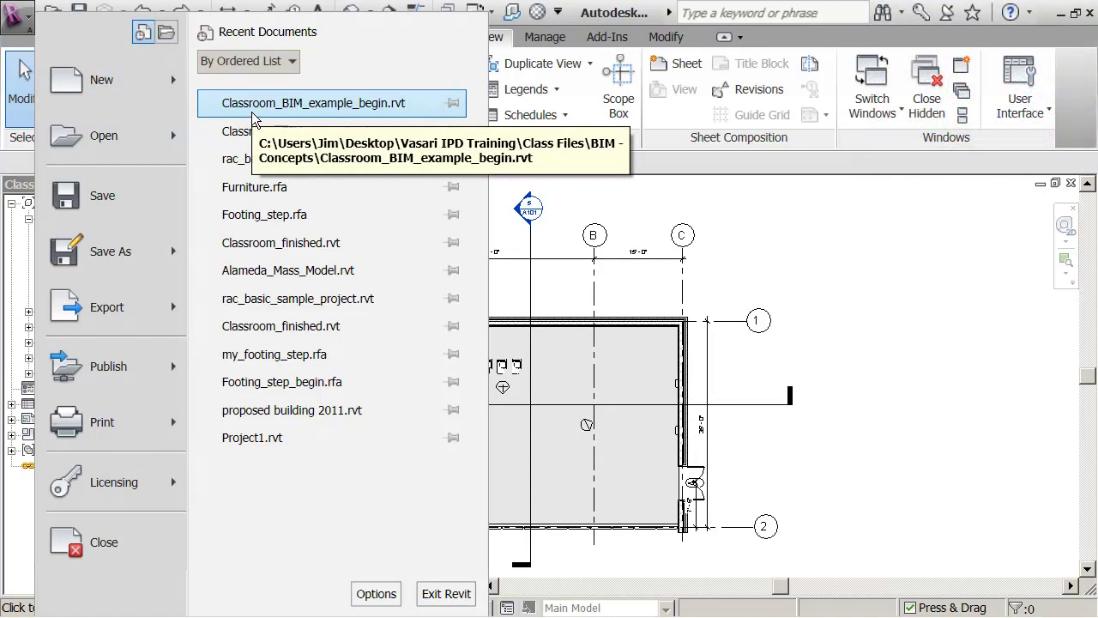
left_click(714, 221)
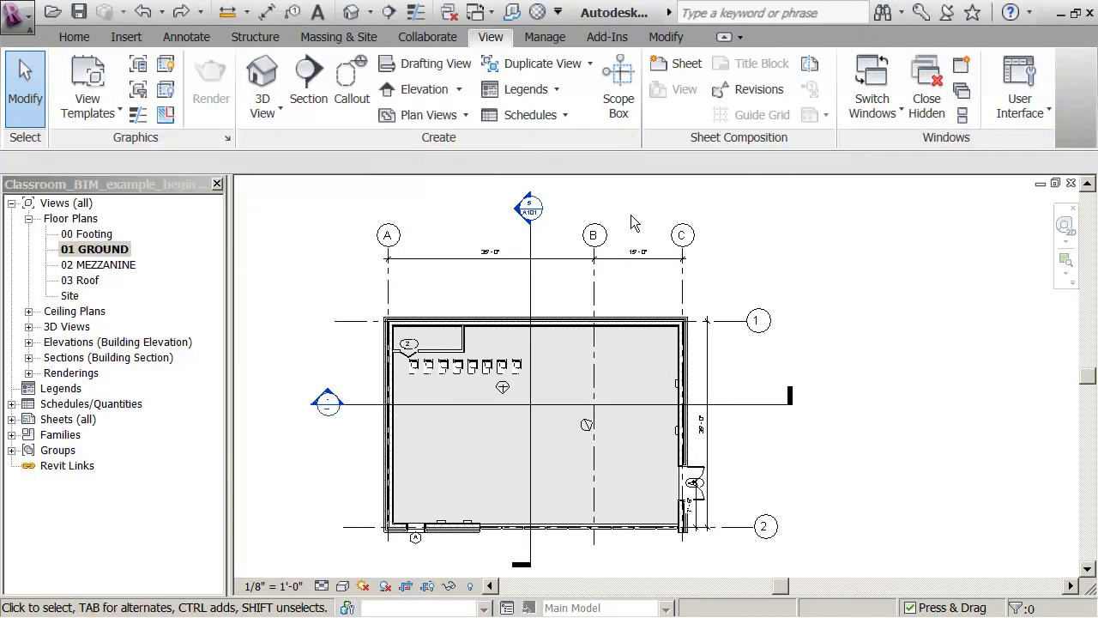
middle_click_drag(631, 214, 634, 214)
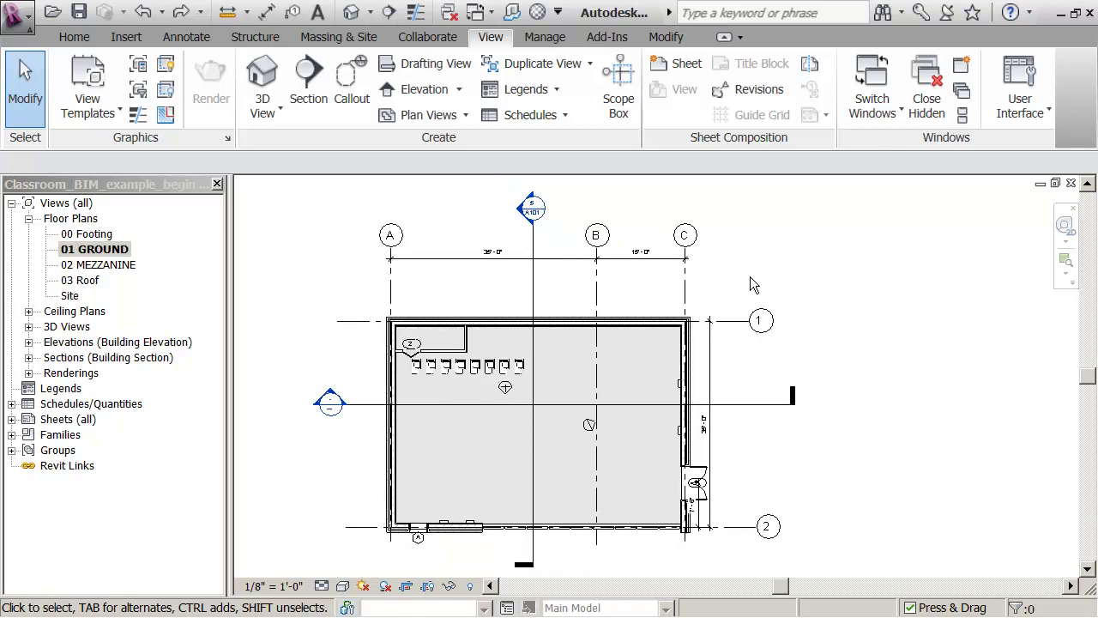
Set grid C's spacing from grid B to 10' 0", shifting the east wall in.
left_click(686, 295)
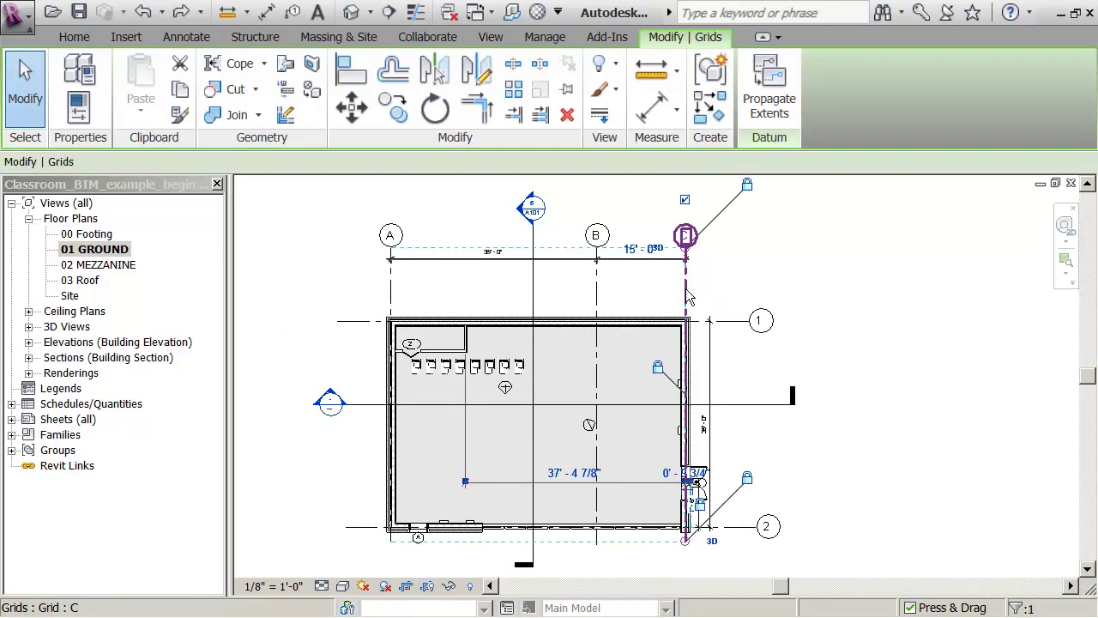
left_click(635, 260)
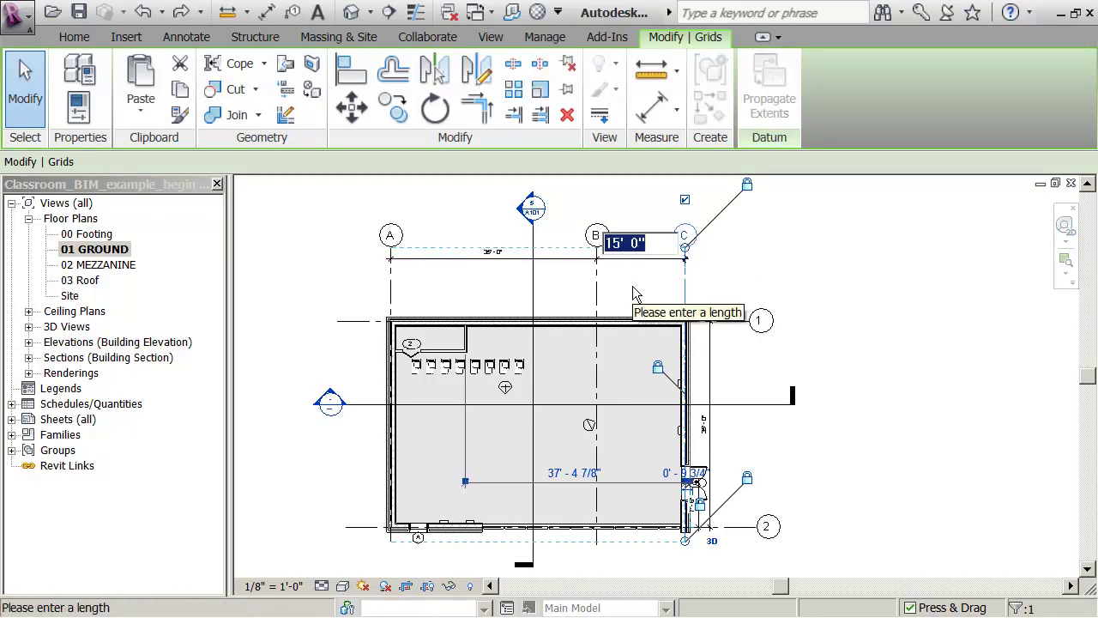
type("10")
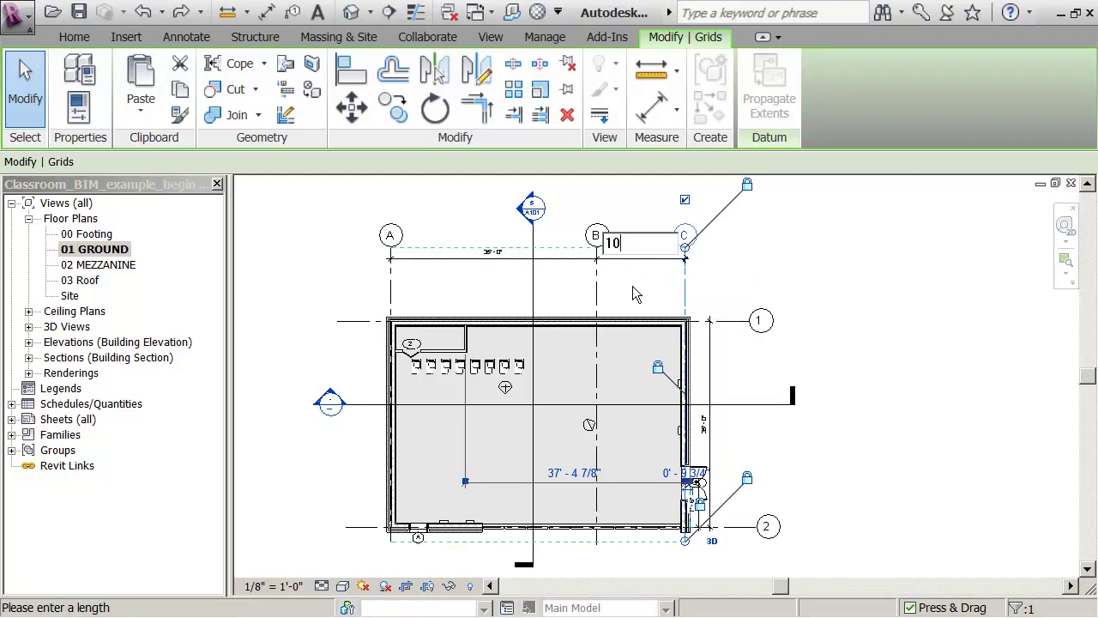
key("Return")
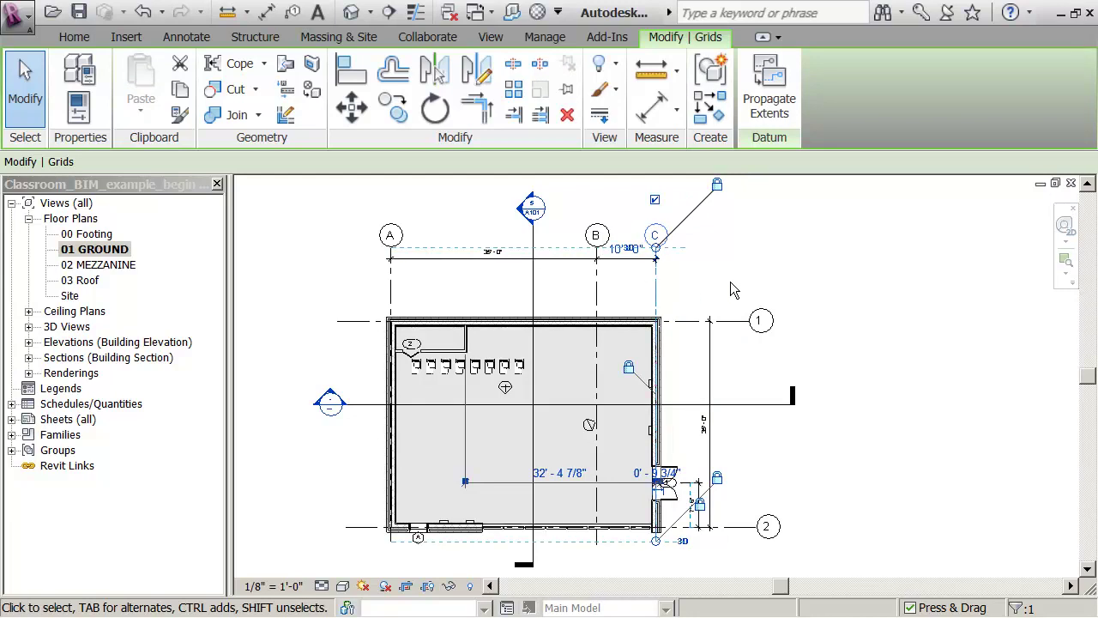
key("Escape")
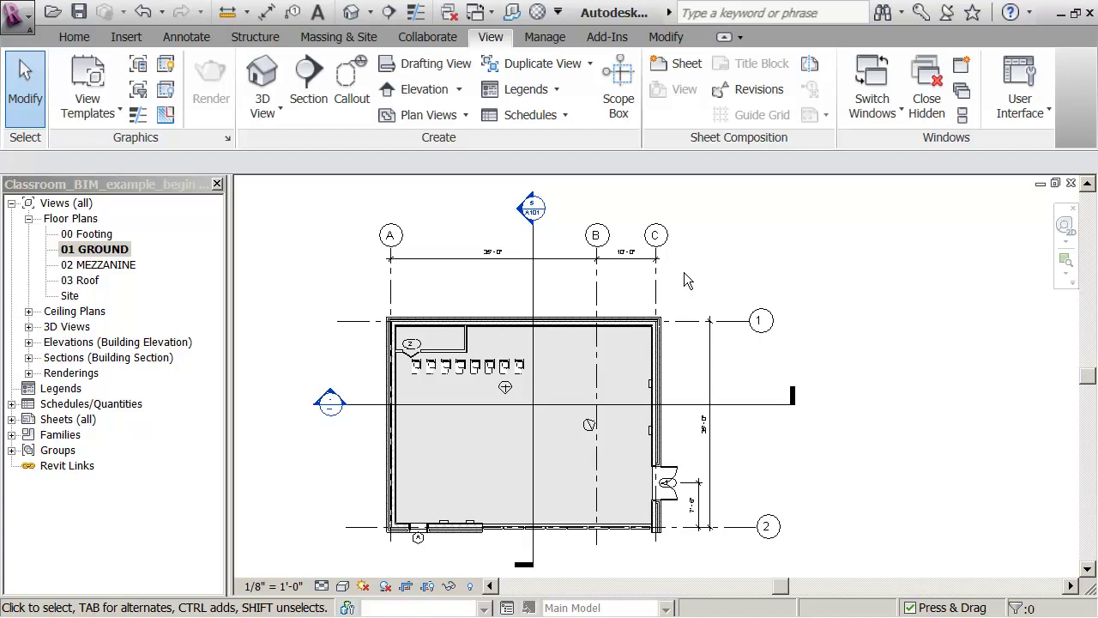
Open {3D} from the 3D Views list and orbit and zoom to frame the classroom.
scroll(684, 272, "down", 1)
middle_click_drag(684, 272, 612, 280)
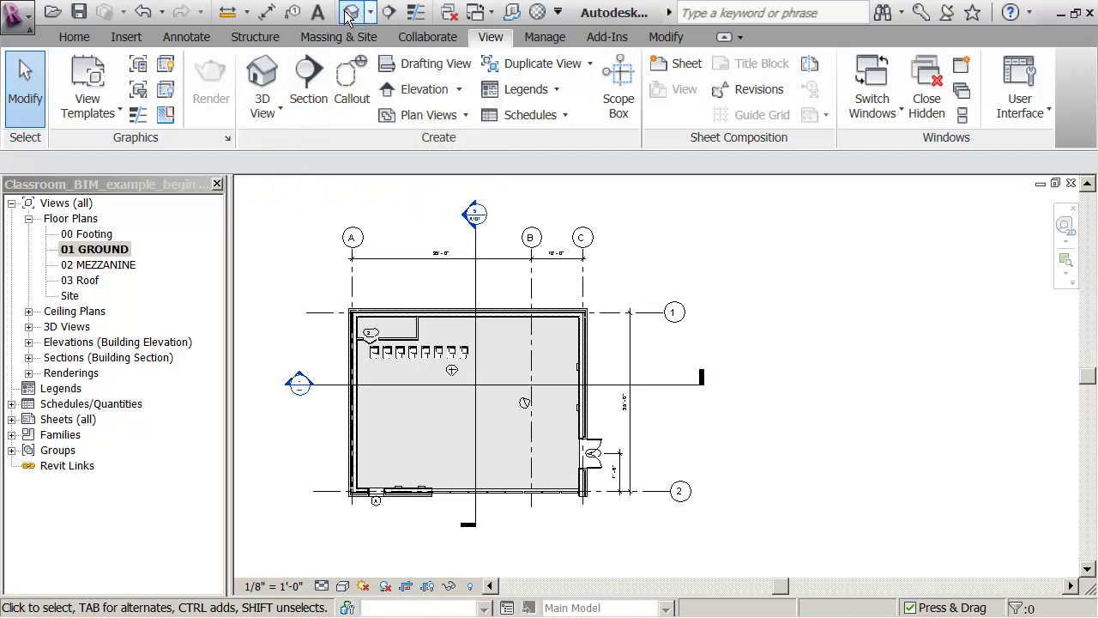
left_click(28, 327)
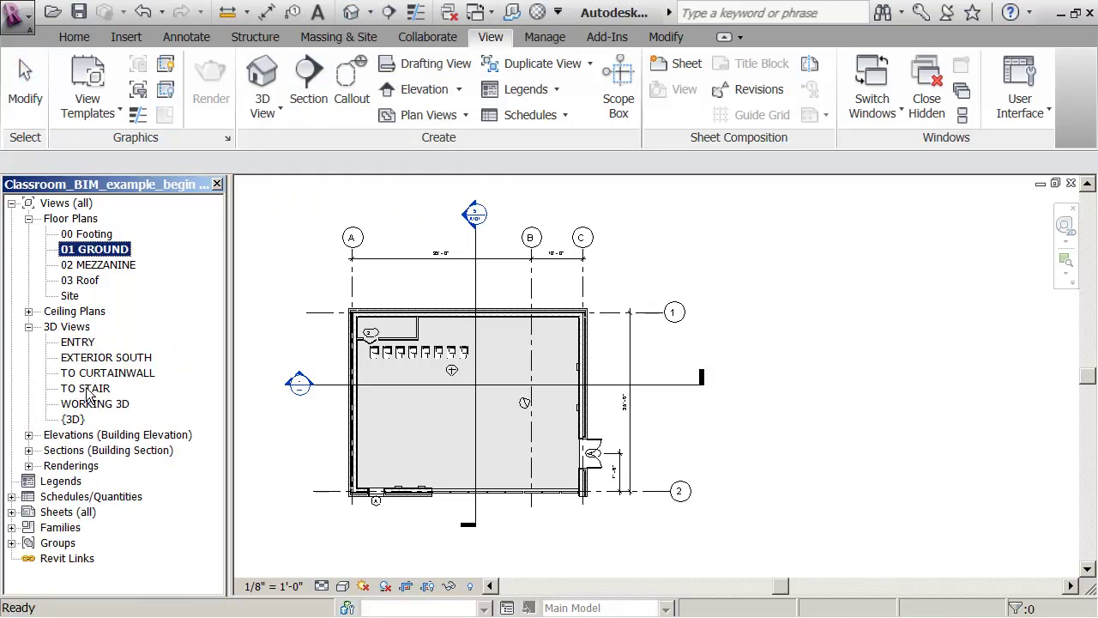
left_click(351, 12)
middle_click_drag(447, 200, 364, 234, "shift")
scroll(365, 238, "up", 2)
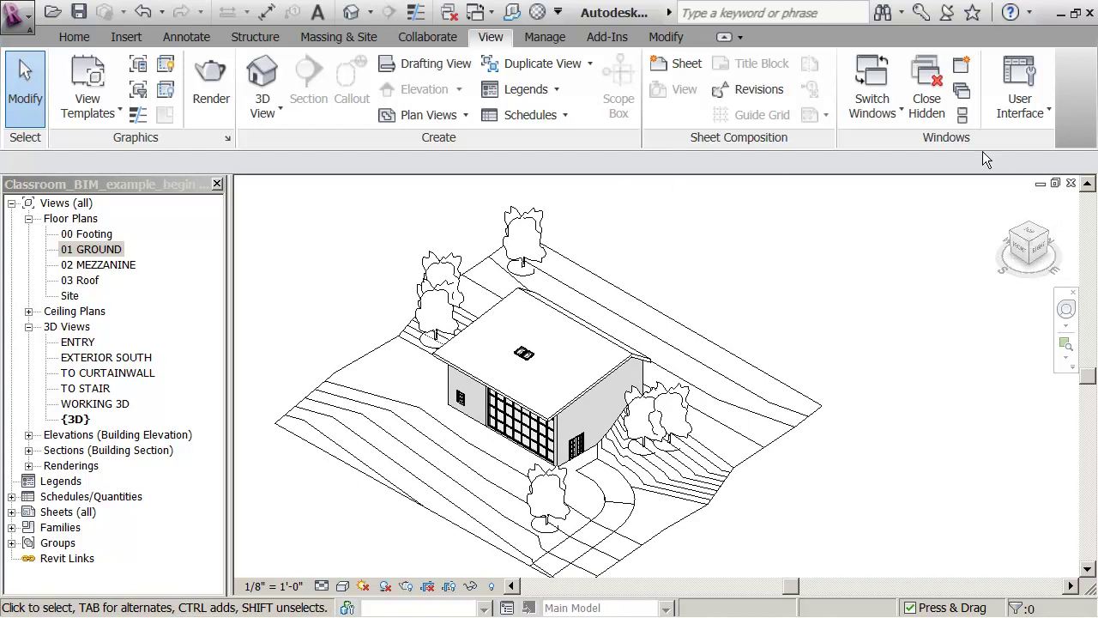
Close 02 MEZZANINE, tile {3D} with 01 GROUND, and zoom-fit and pan the plan.
left_click(964, 116)
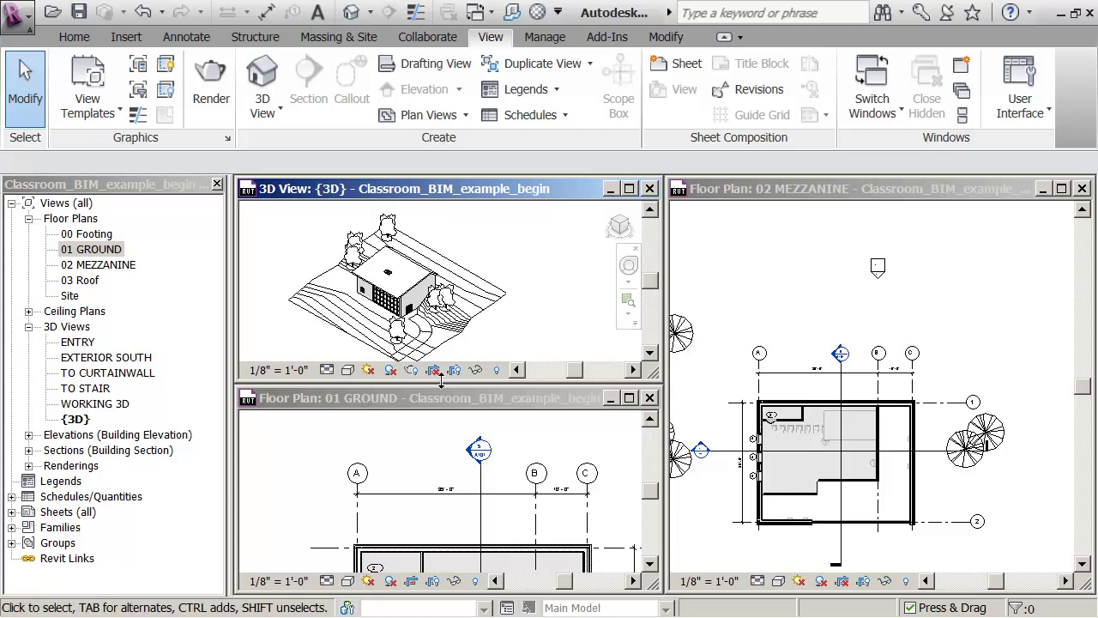
left_click(1082, 192)
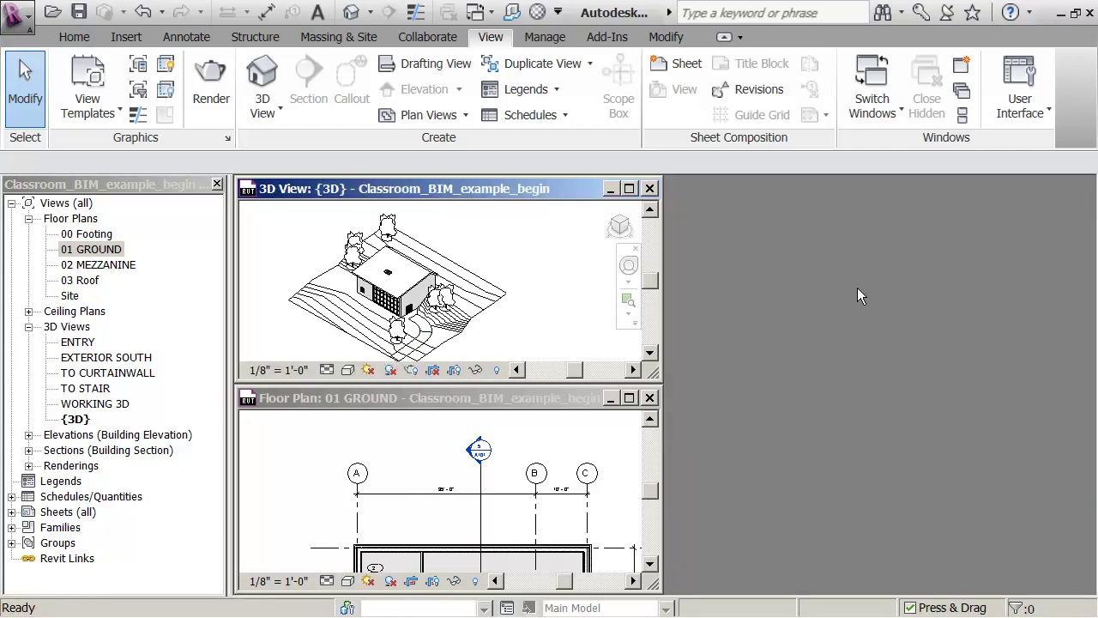
left_click(962, 115)
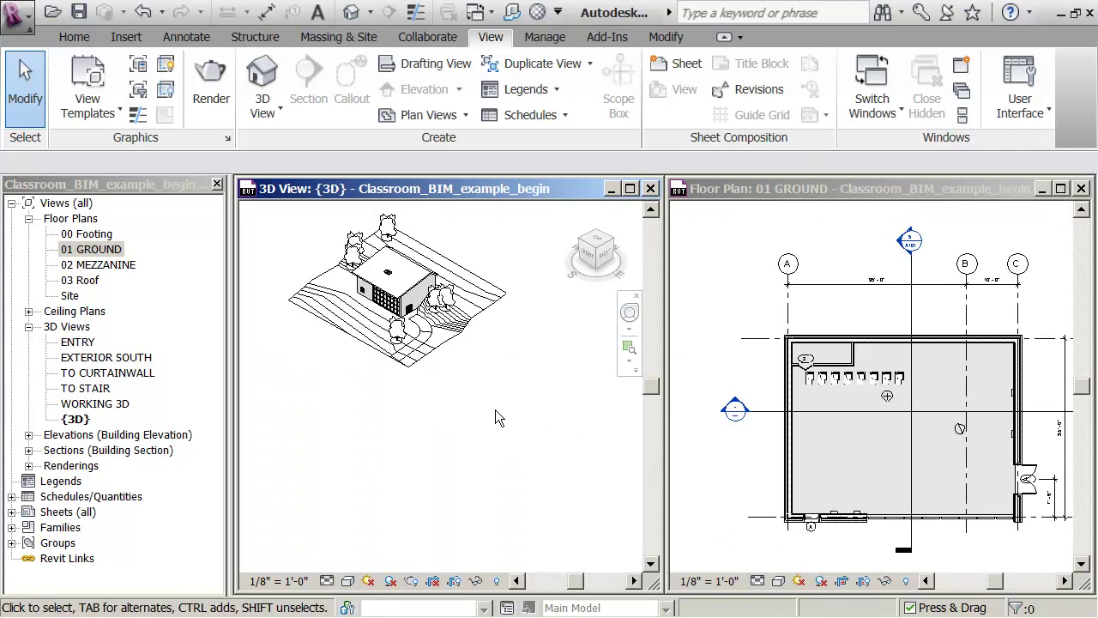
key("z")
key("f")
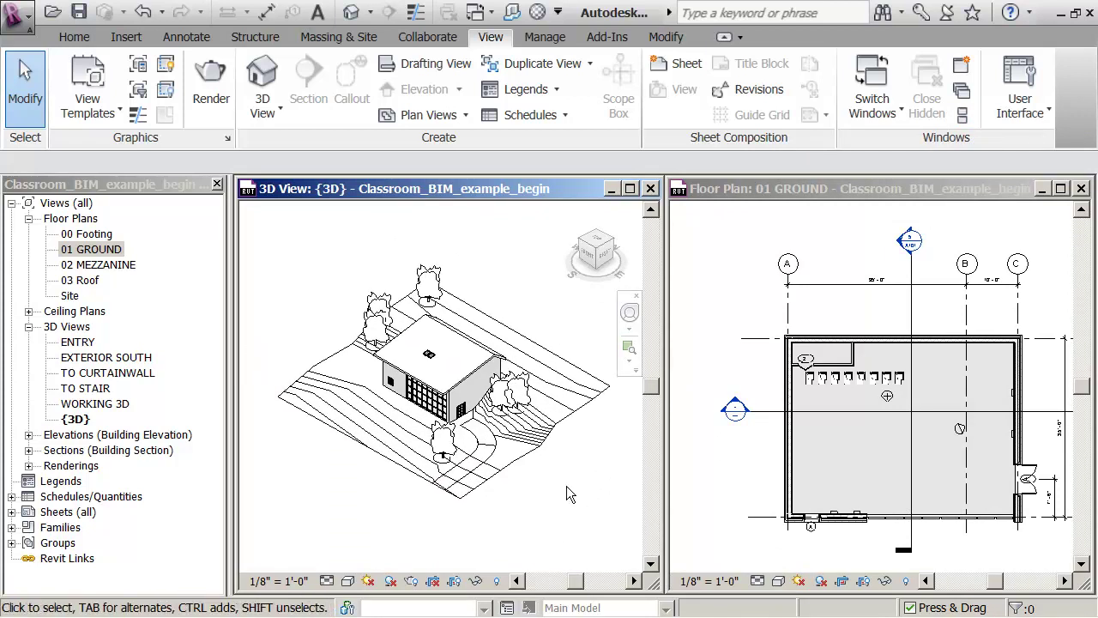
left_click(720, 453)
middle_click_drag(721, 452, 701, 443)
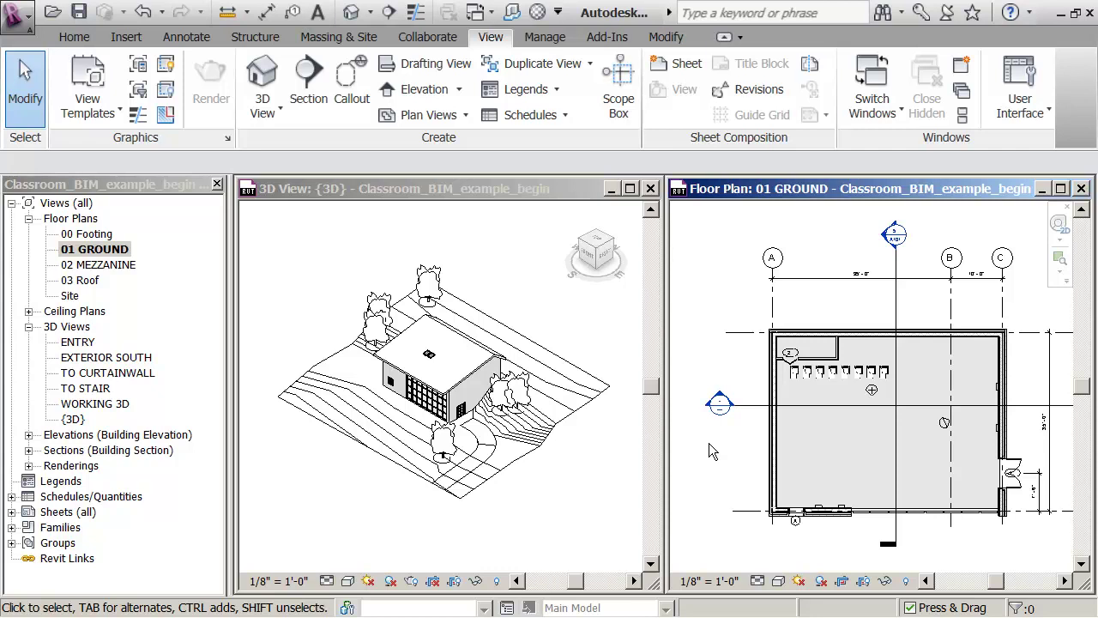
left_click(390, 582)
left_click(421, 558)
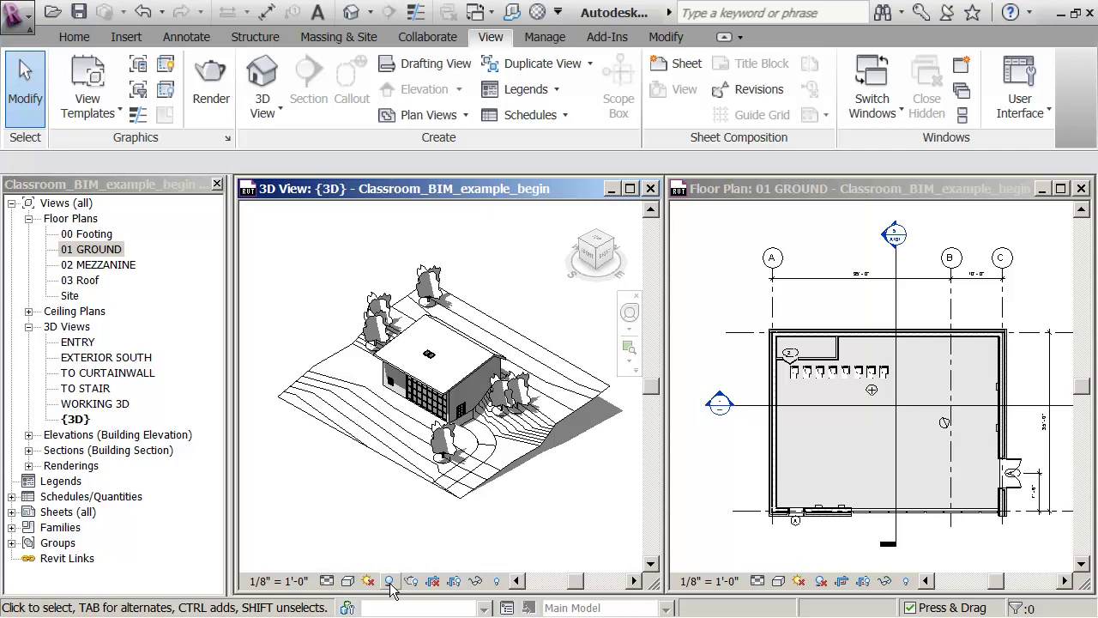
left_click(390, 581)
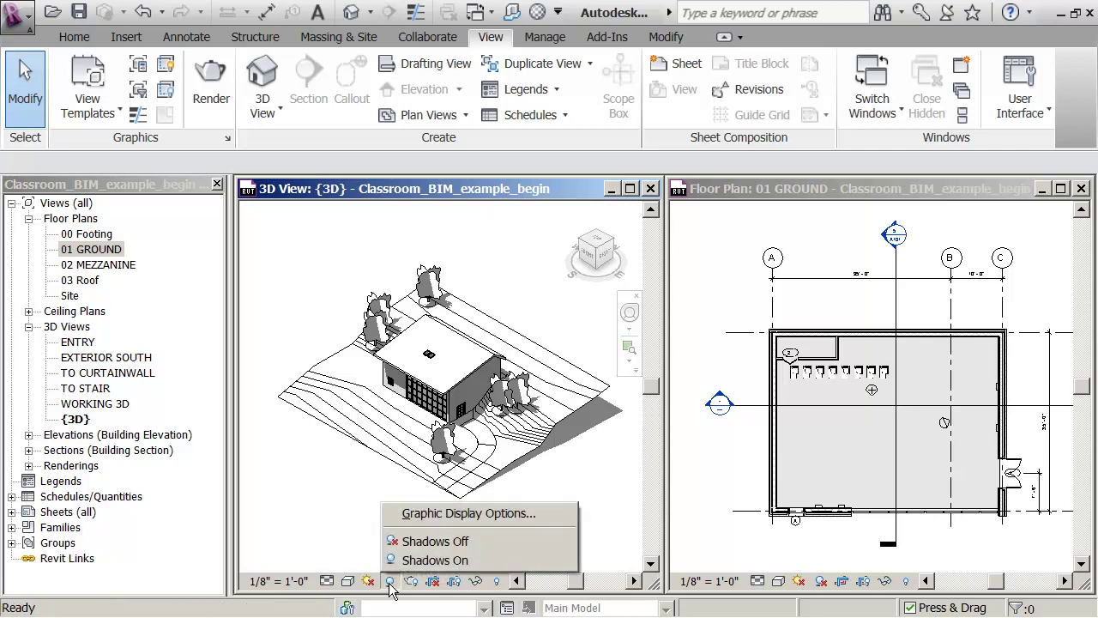
left_click(433, 541)
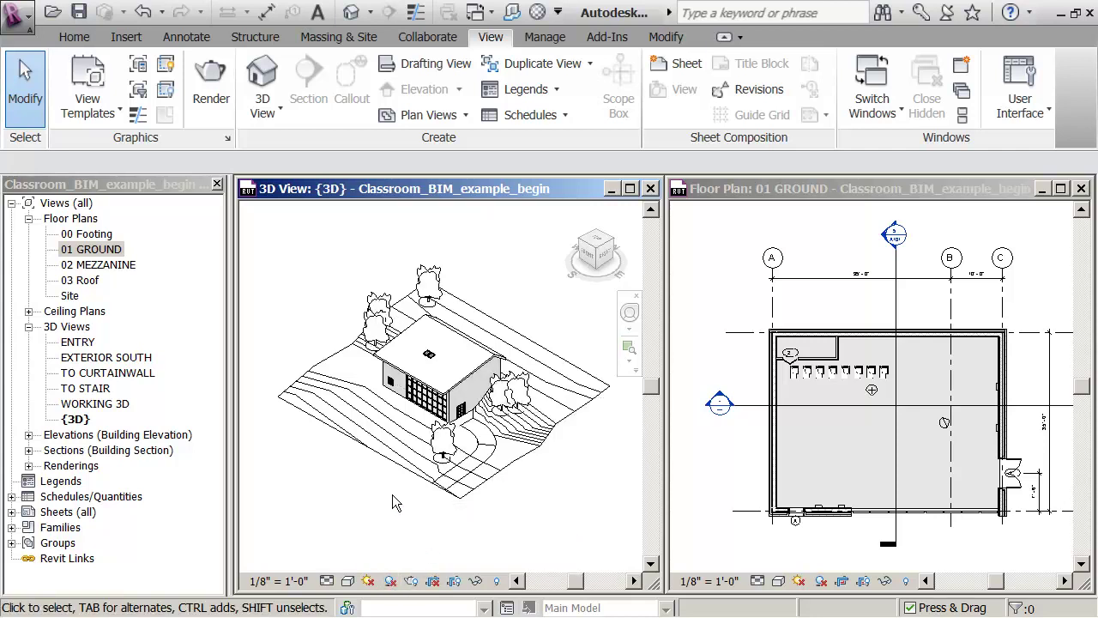
scroll(383, 498, "up", 3)
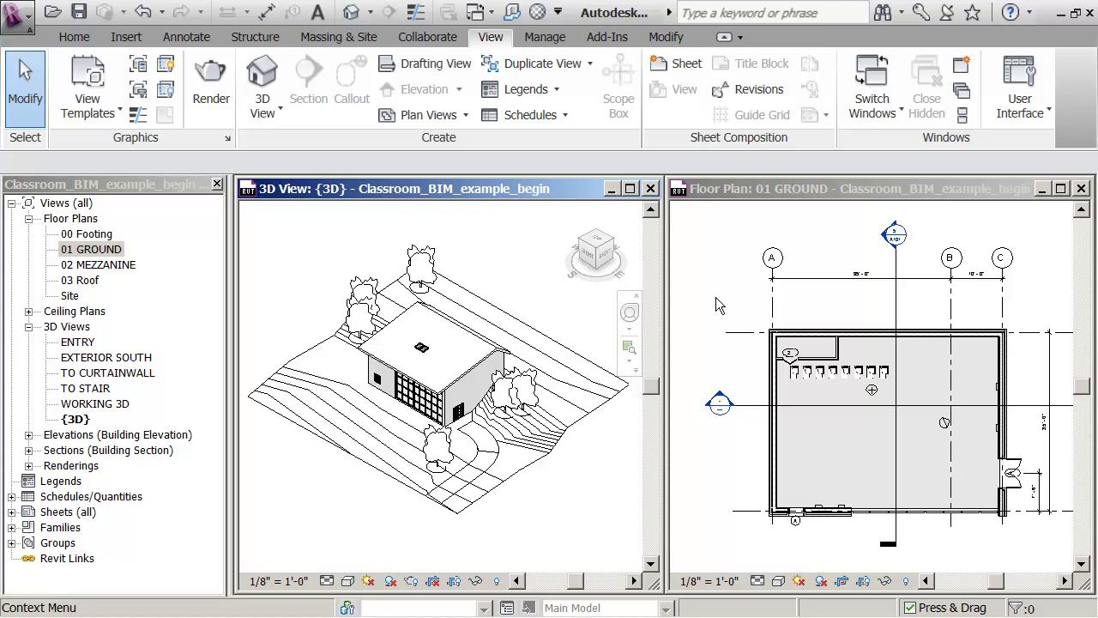
left_click(997, 303)
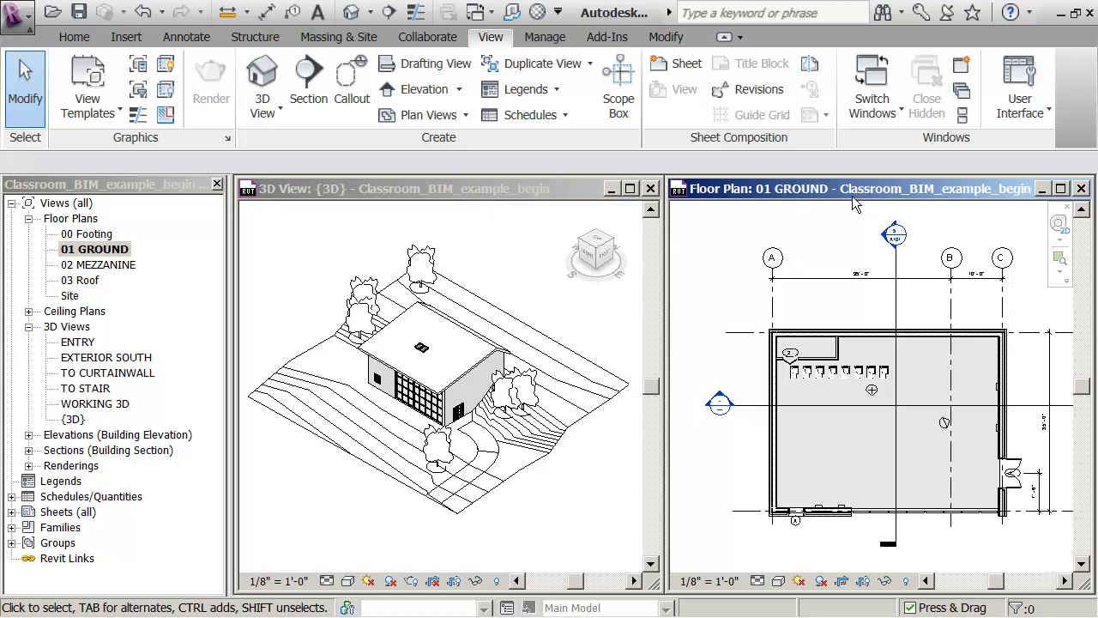
left_click(1004, 307)
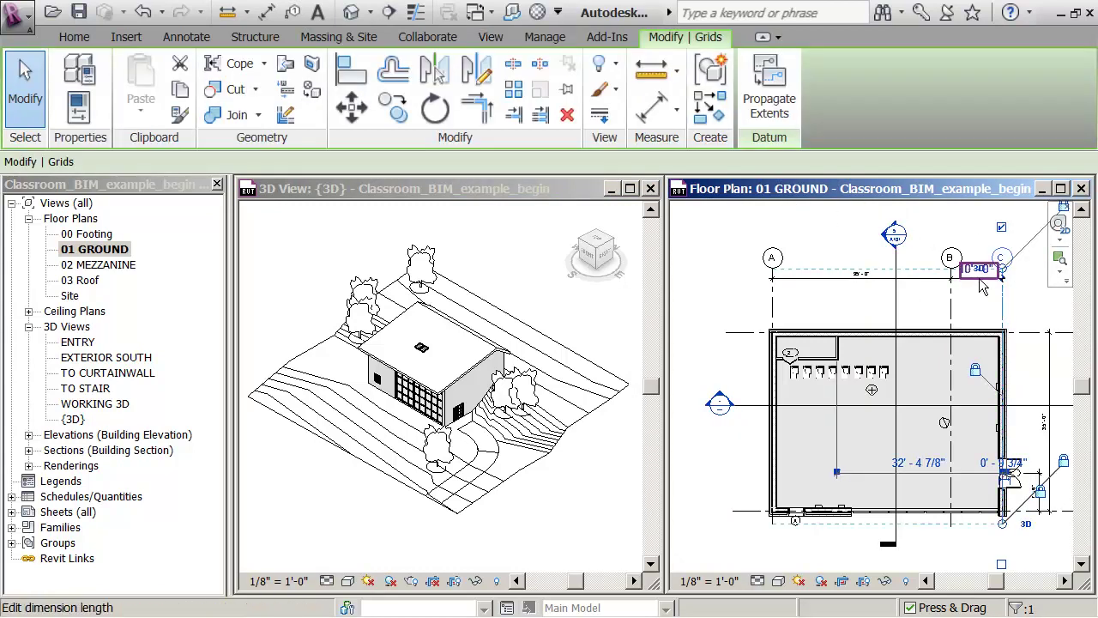
left_click(976, 273)
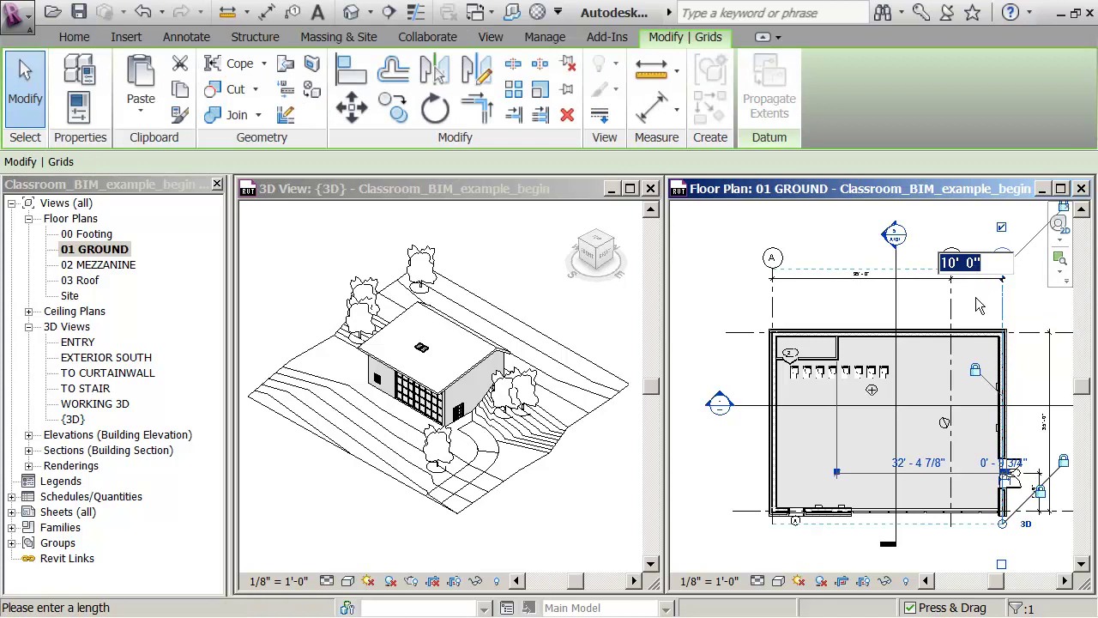
type("15")
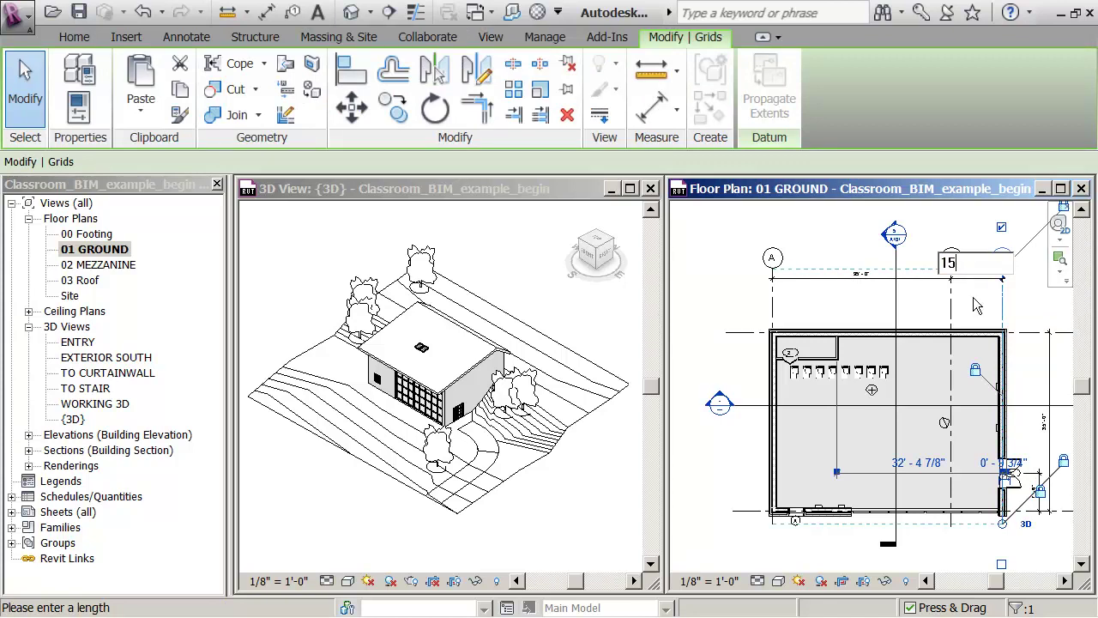
key("Return")
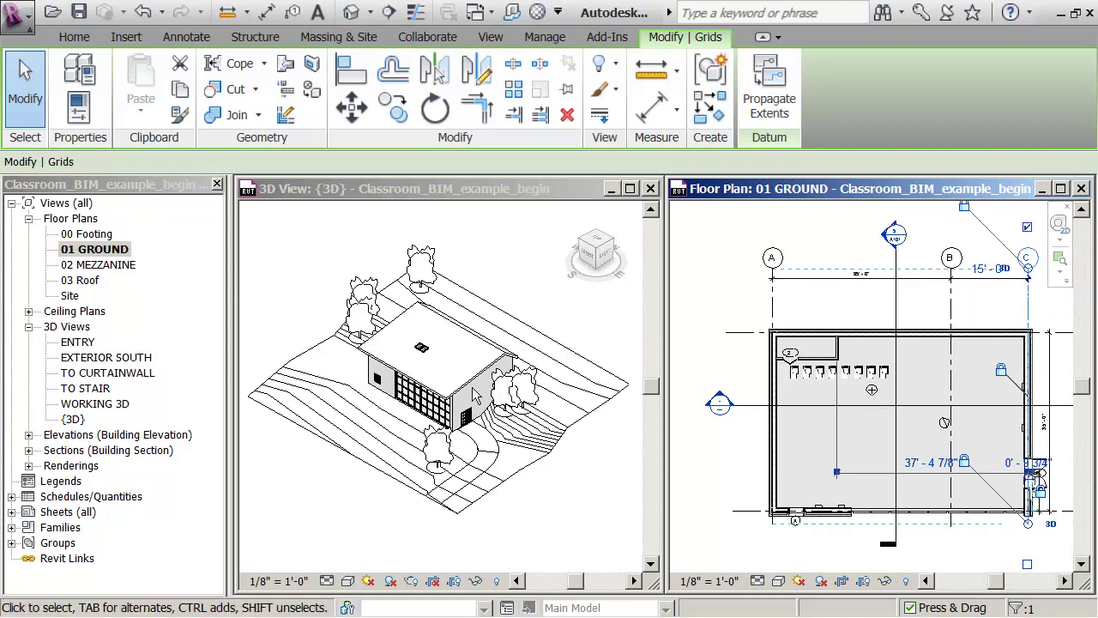
key("Escape")
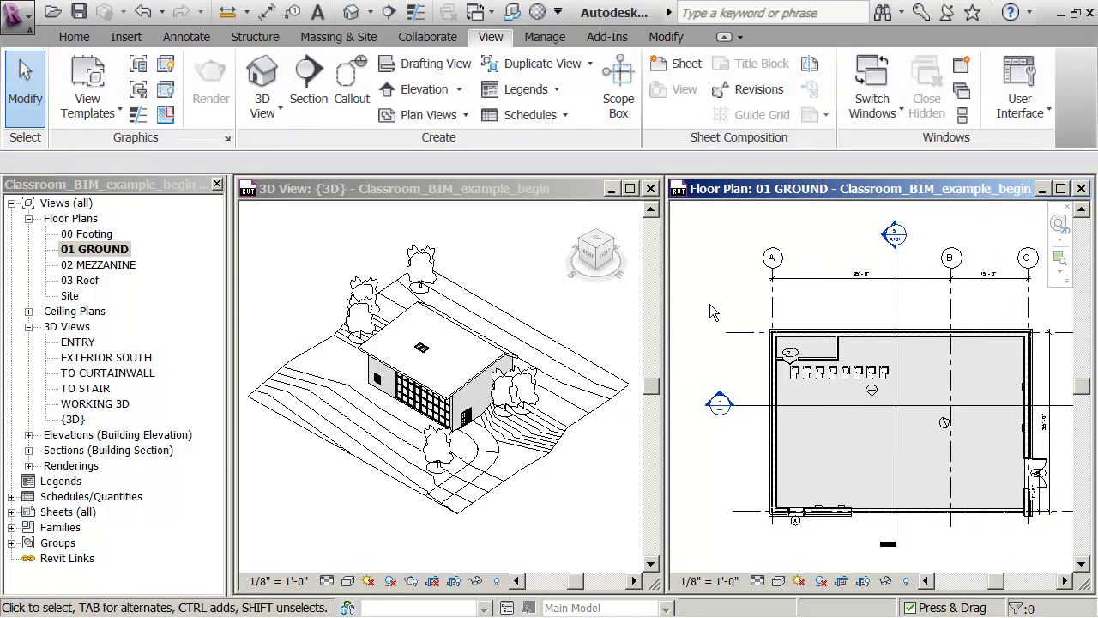
middle_click_drag(710, 303, 672, 304)
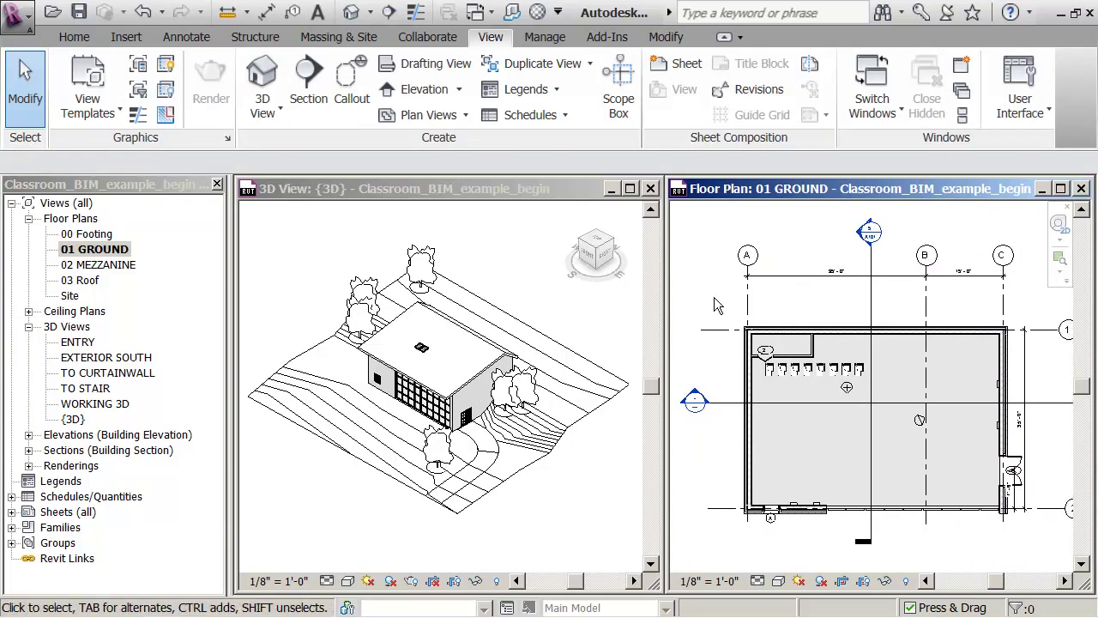
left_click(991, 302)
left_click(949, 273)
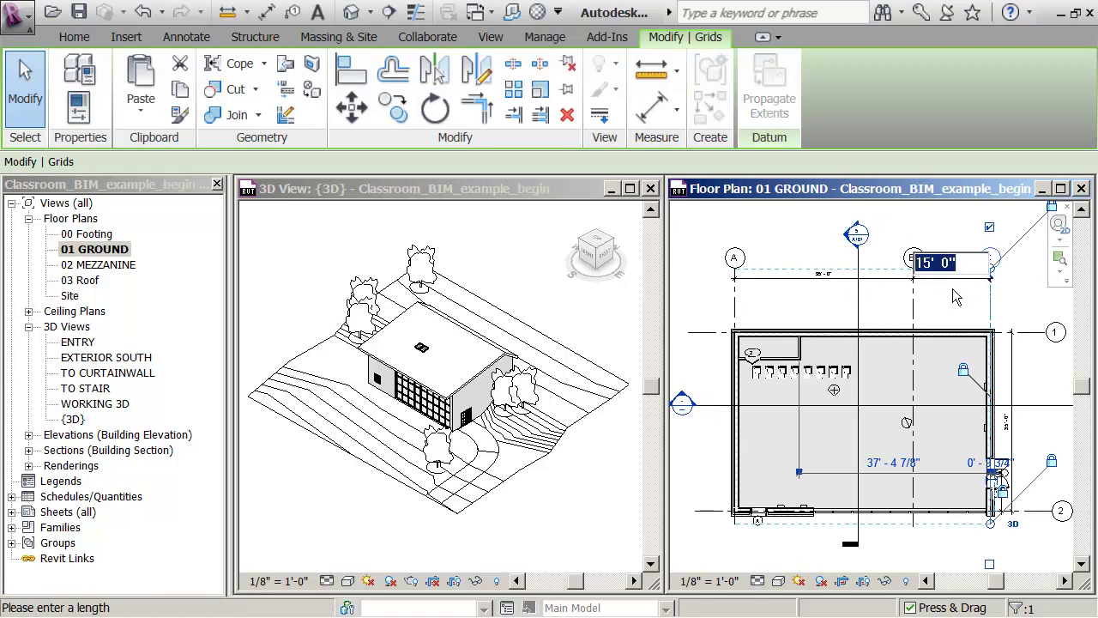
type("5")
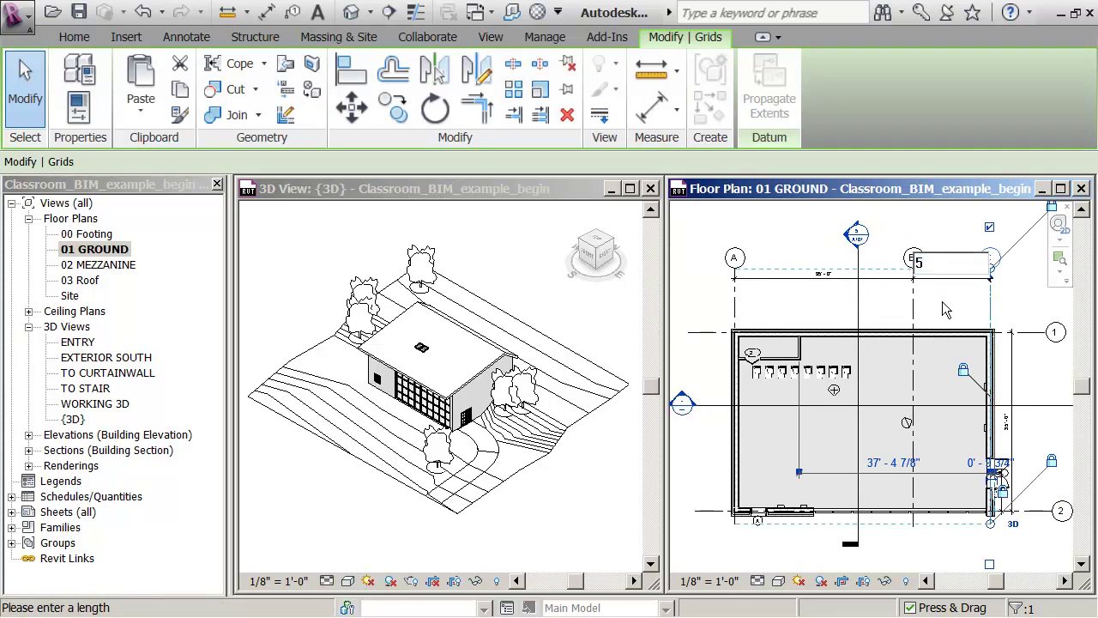
key("Return")
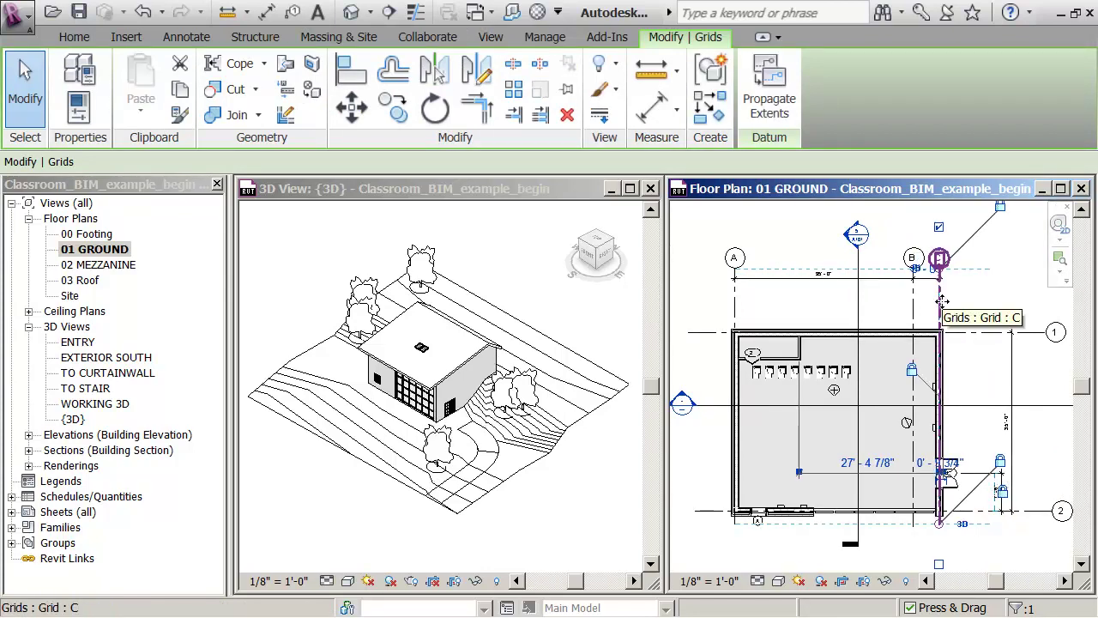
key("Escape")
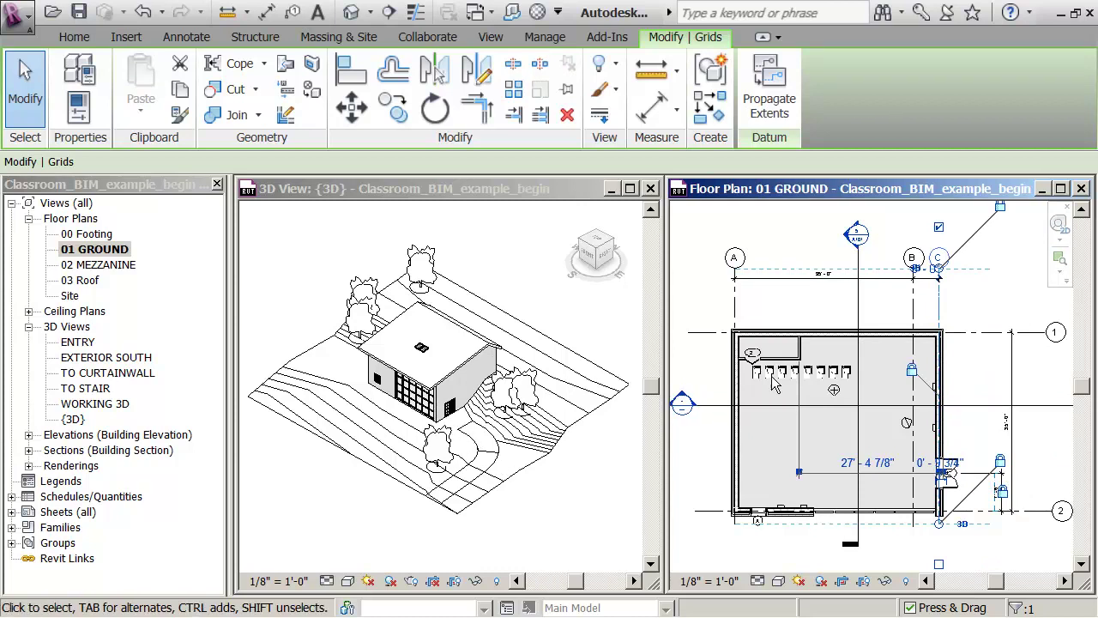
left_click(936, 291)
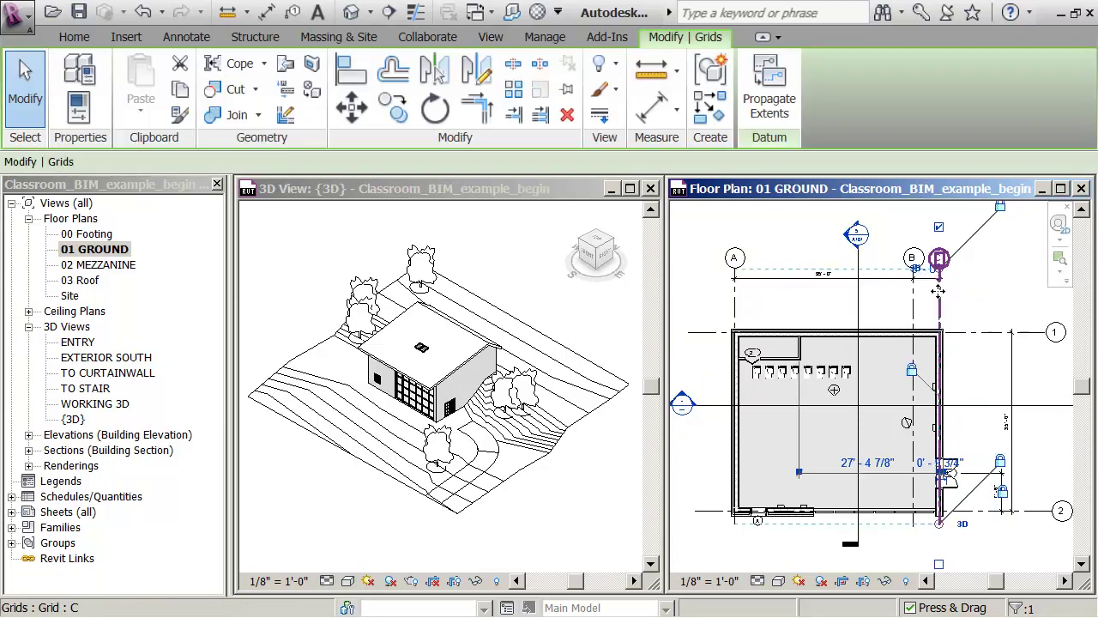
left_click(928, 269)
type("15")
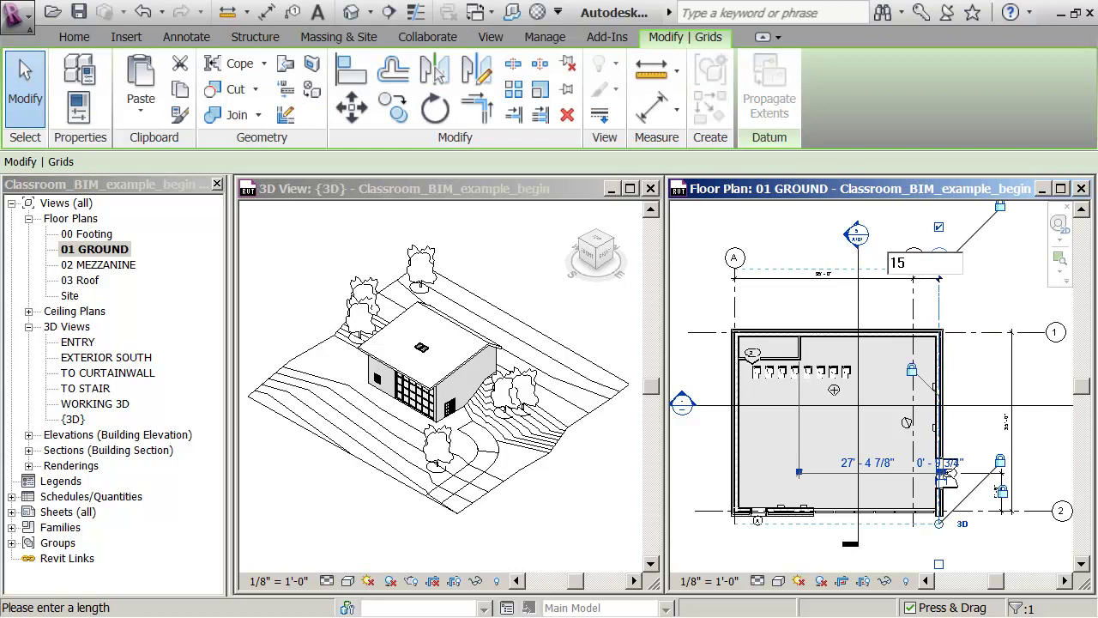
key("Return")
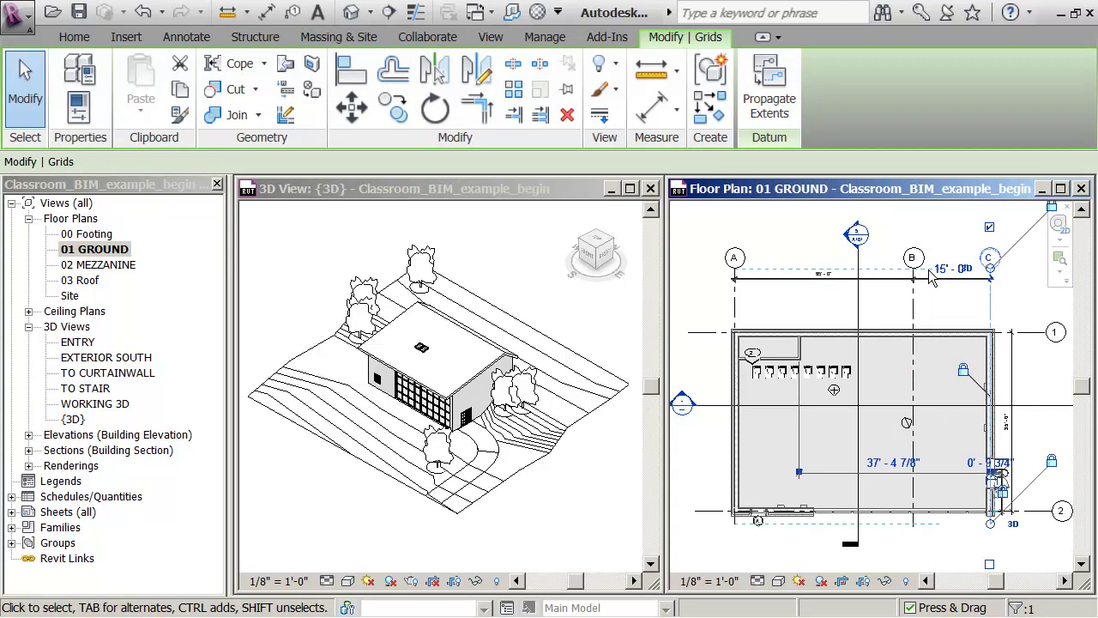
left_click(769, 308)
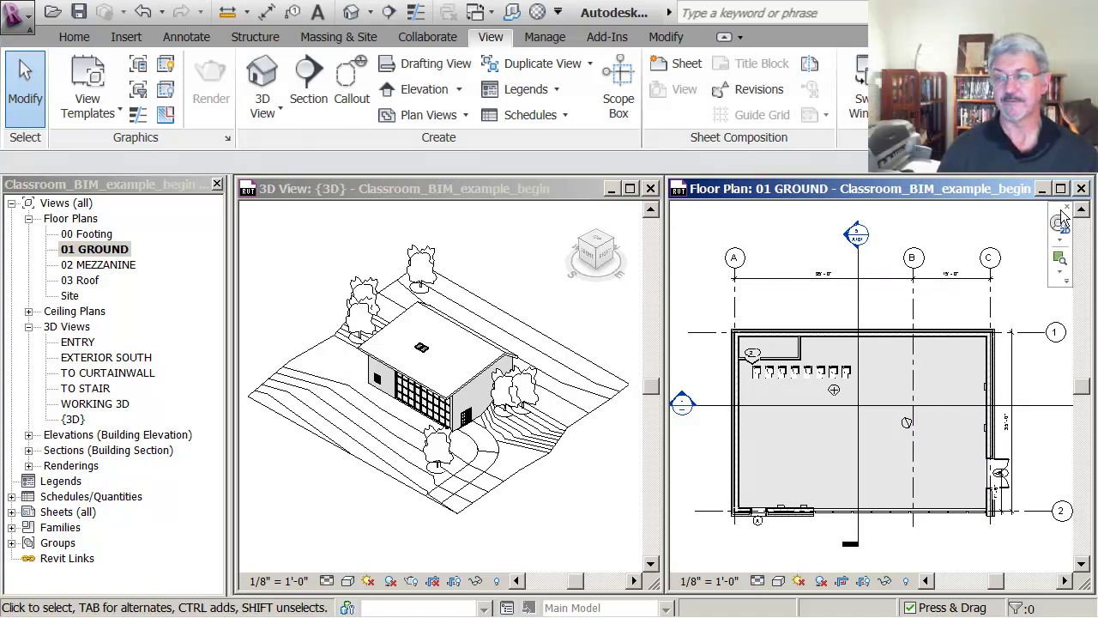
Close the 01 GROUND plan window and open the South elevation from Elevations.
left_click(1081, 188)
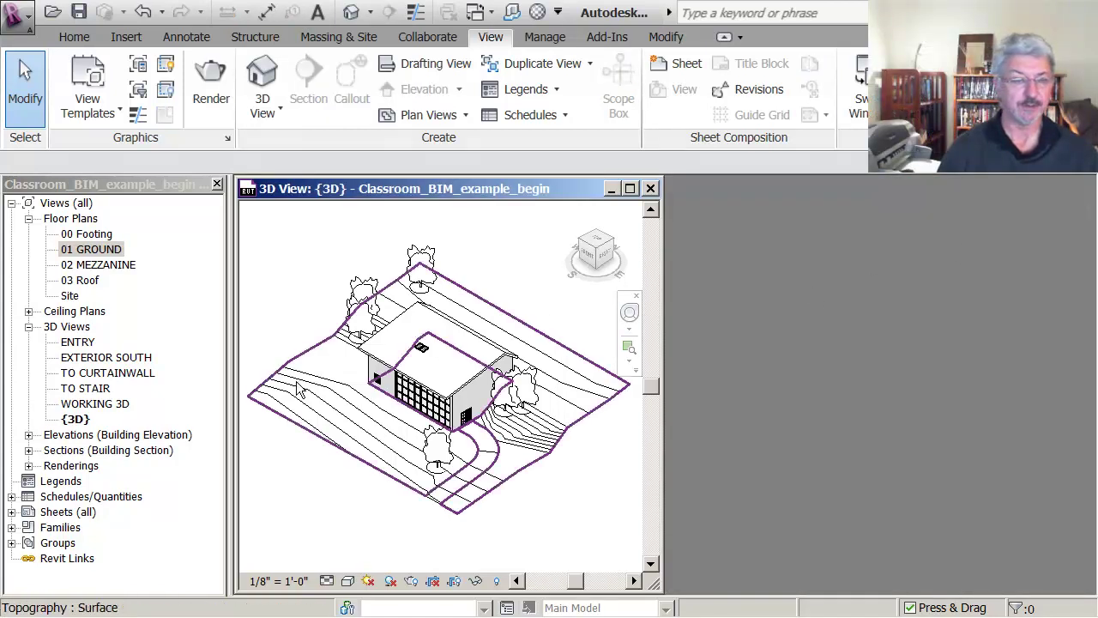
left_click(28, 326)
left_click(28, 341)
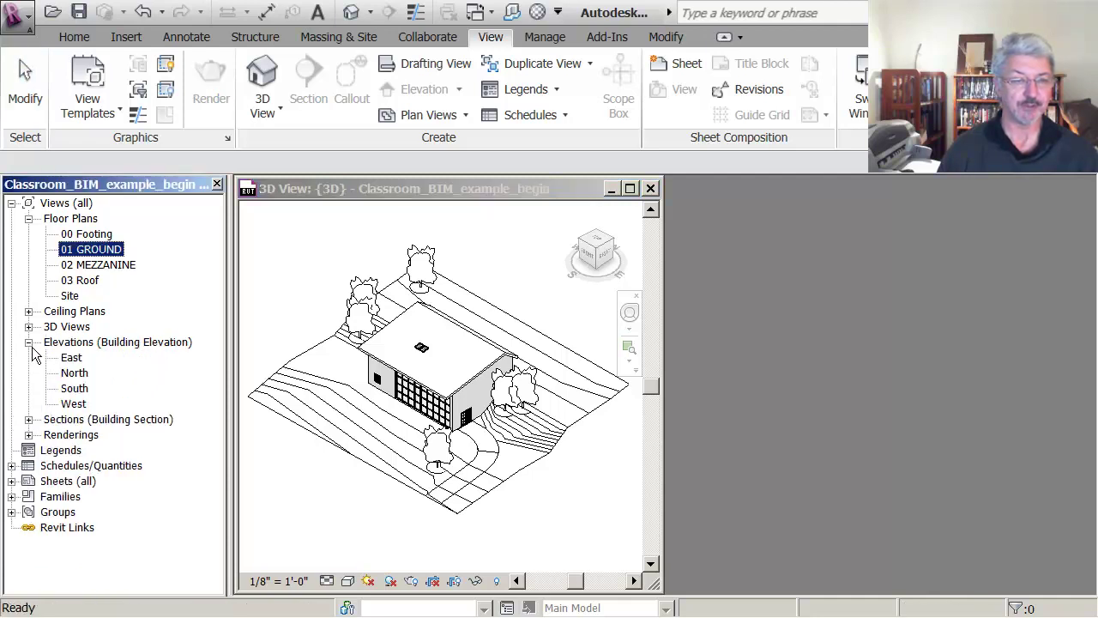
double_click(74, 388)
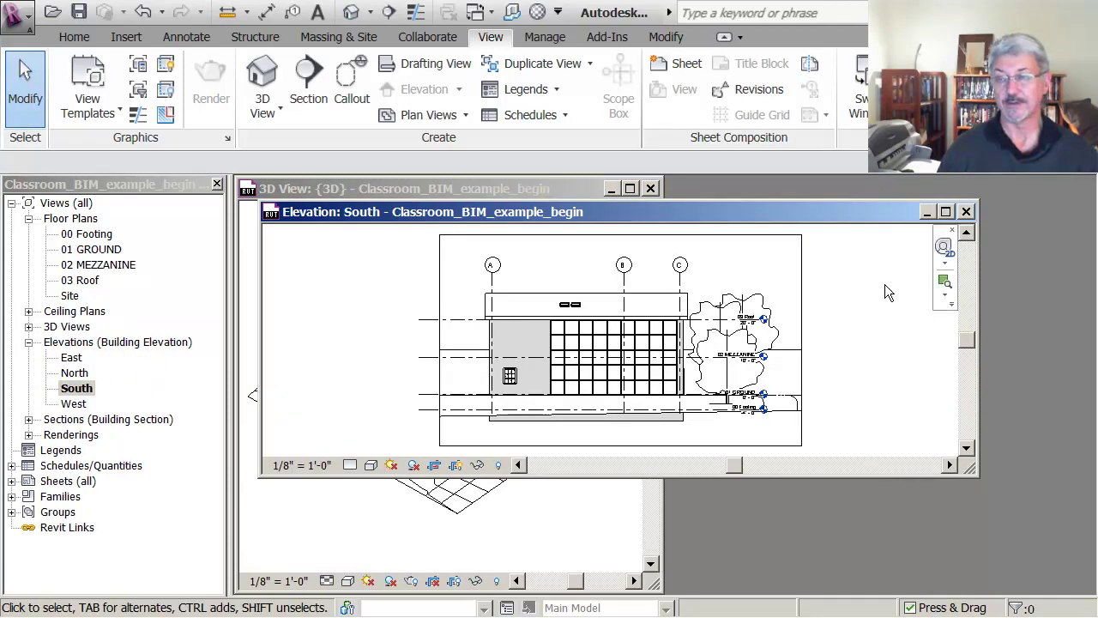
Tile the South elevation beside the {3D} view and zoom in on the 03 Roof level.
key("w")
key("t")
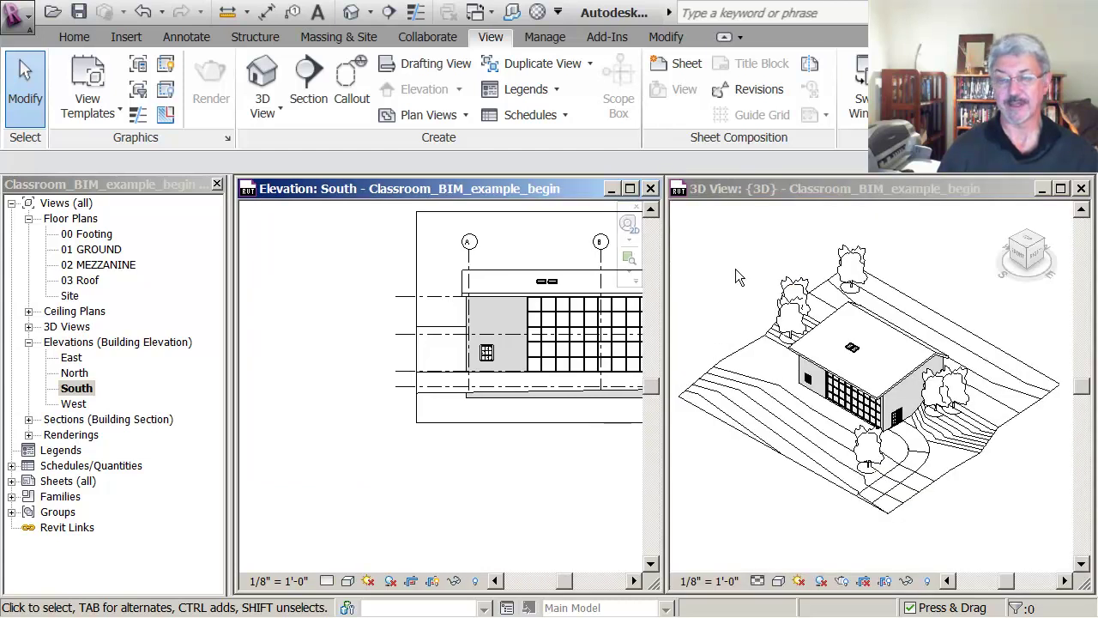
scroll(520, 240, "down", 2)
middle_click_drag(440, 315, 516, 282)
scroll(506, 270, "up", 4)
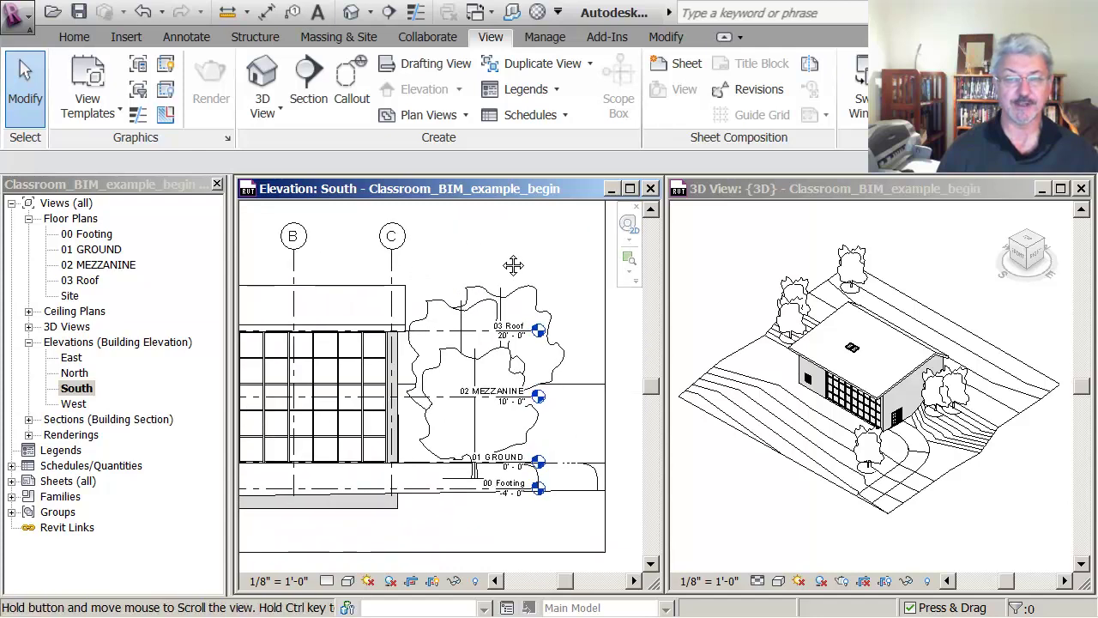
scroll(463, 272, "up", 1)
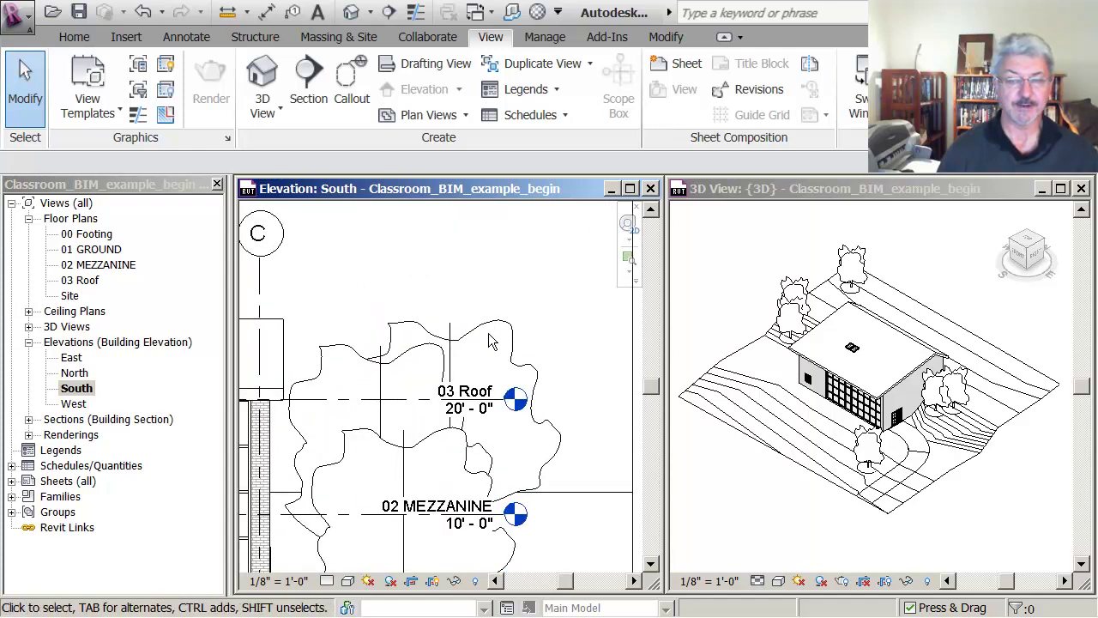
Change the 03 Roof elevation to 15', then to 25'.
double_click(495, 413)
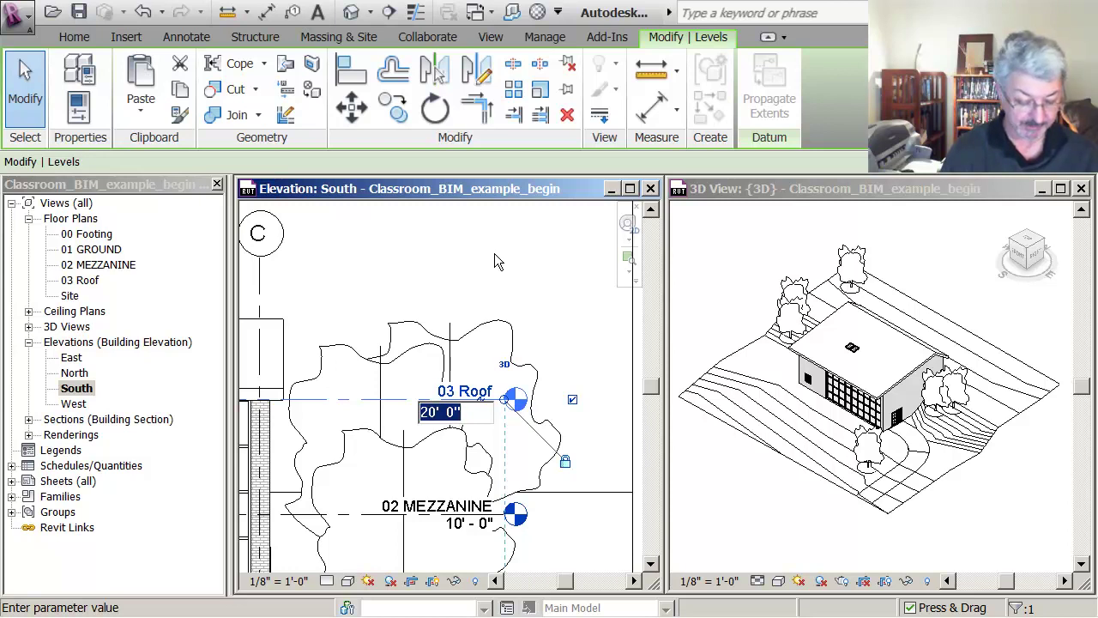
type("15")
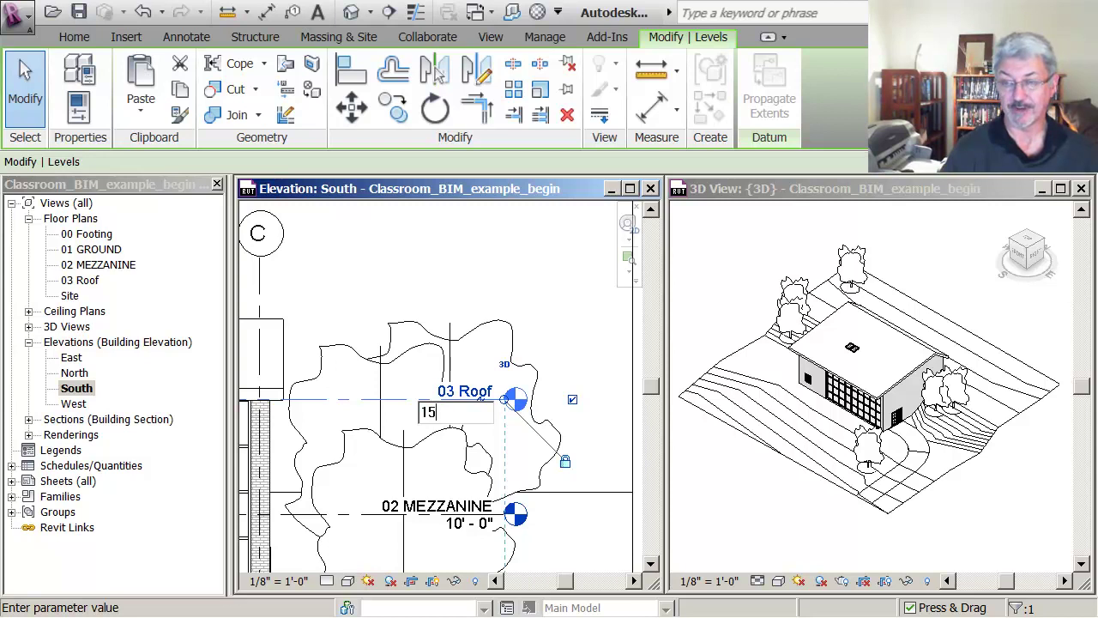
key("Return")
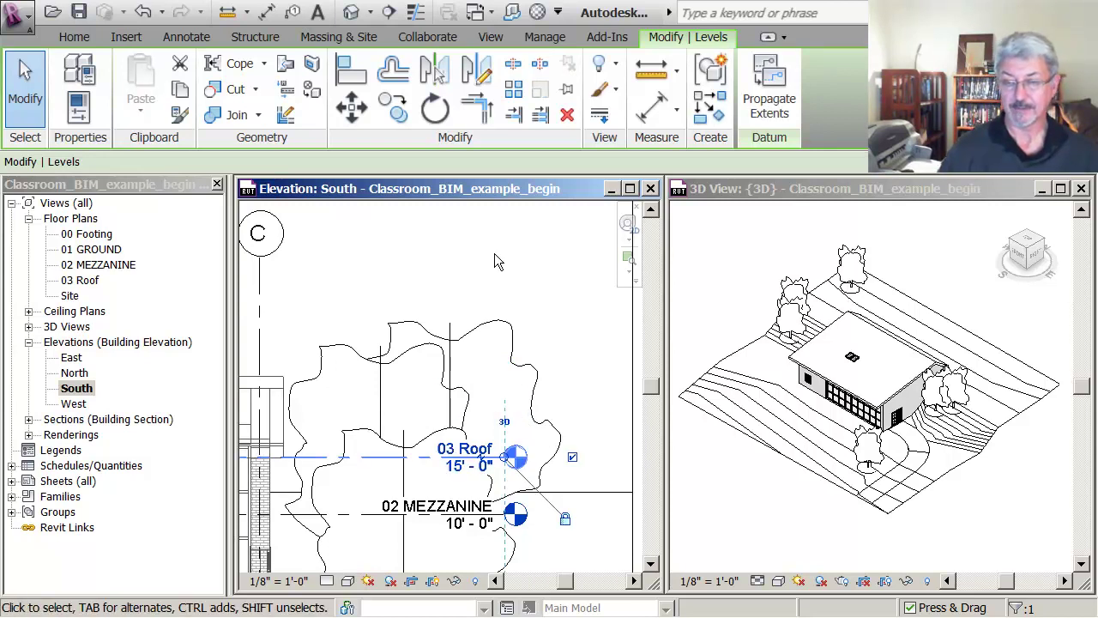
left_click(470, 464)
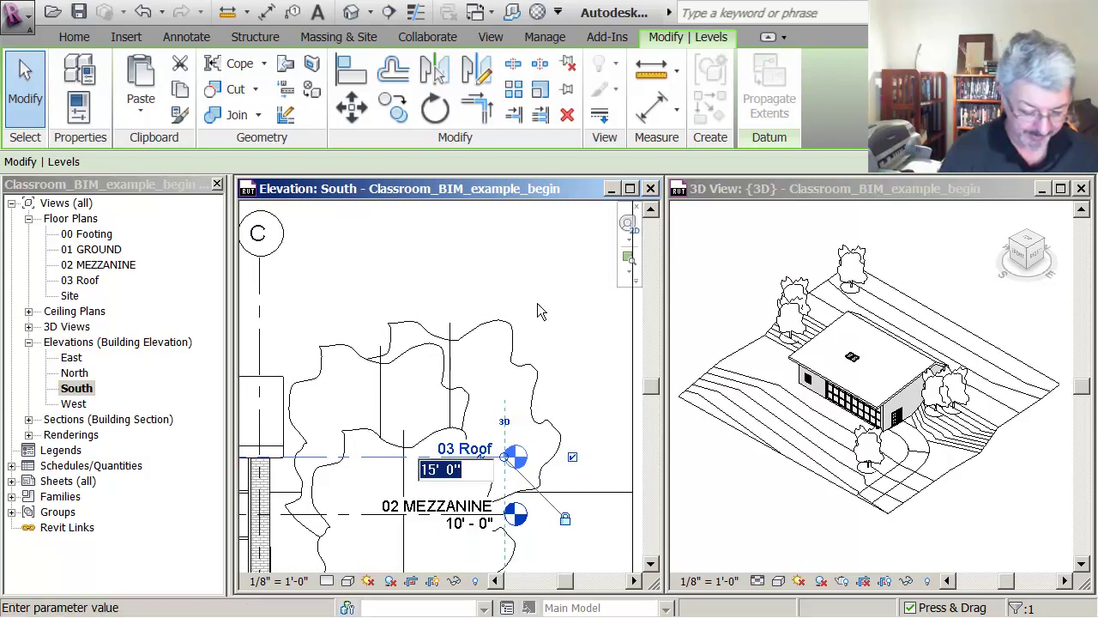
type("25")
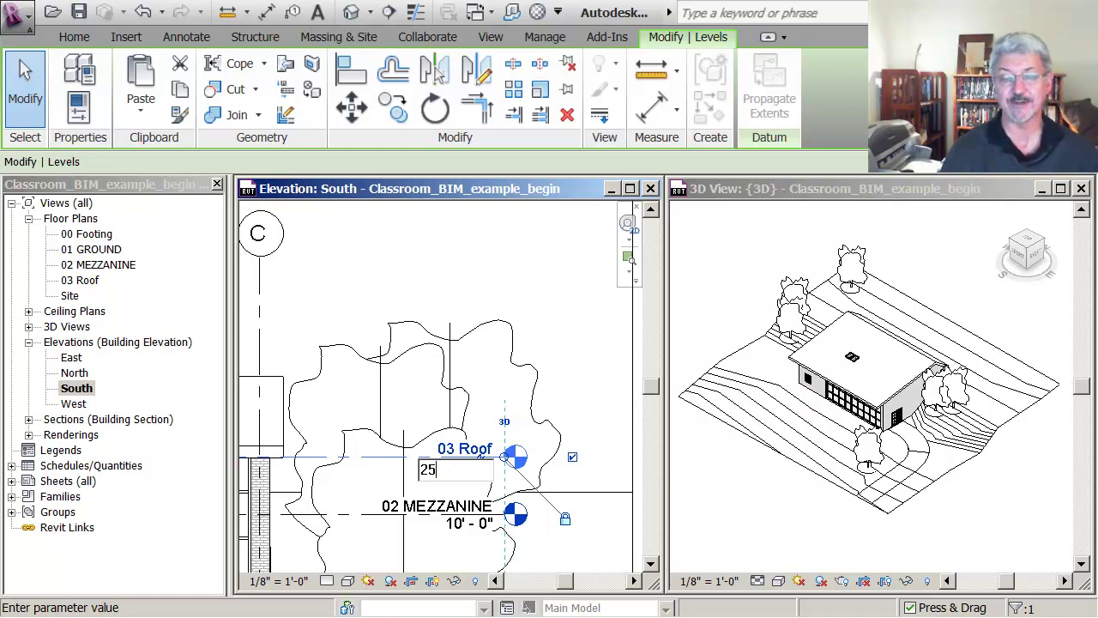
key("Return")
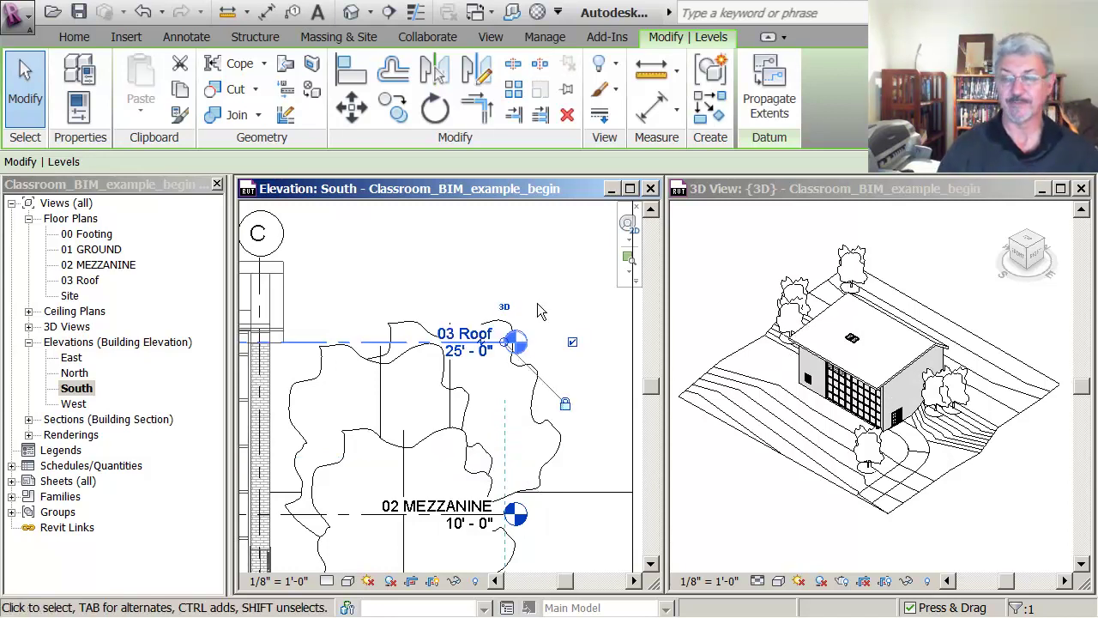
scroll(536, 304, "down", 1)
scroll(502, 271, "down", 1)
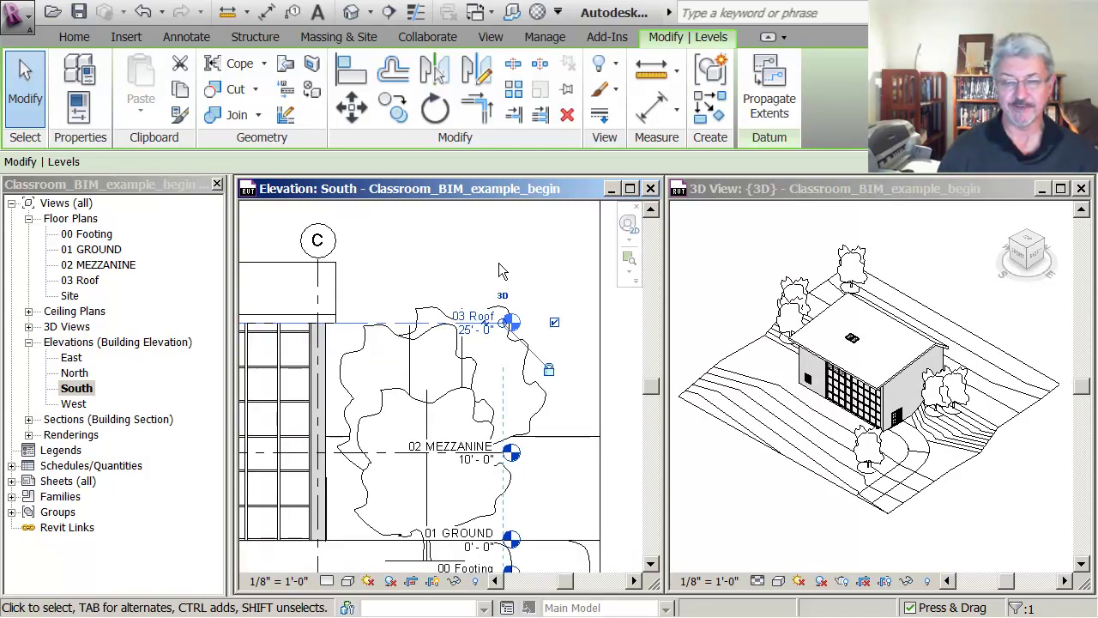
Lower 03 Roof to 21' and zoom out to show the full South elevation with grid A.
left_click(473, 331)
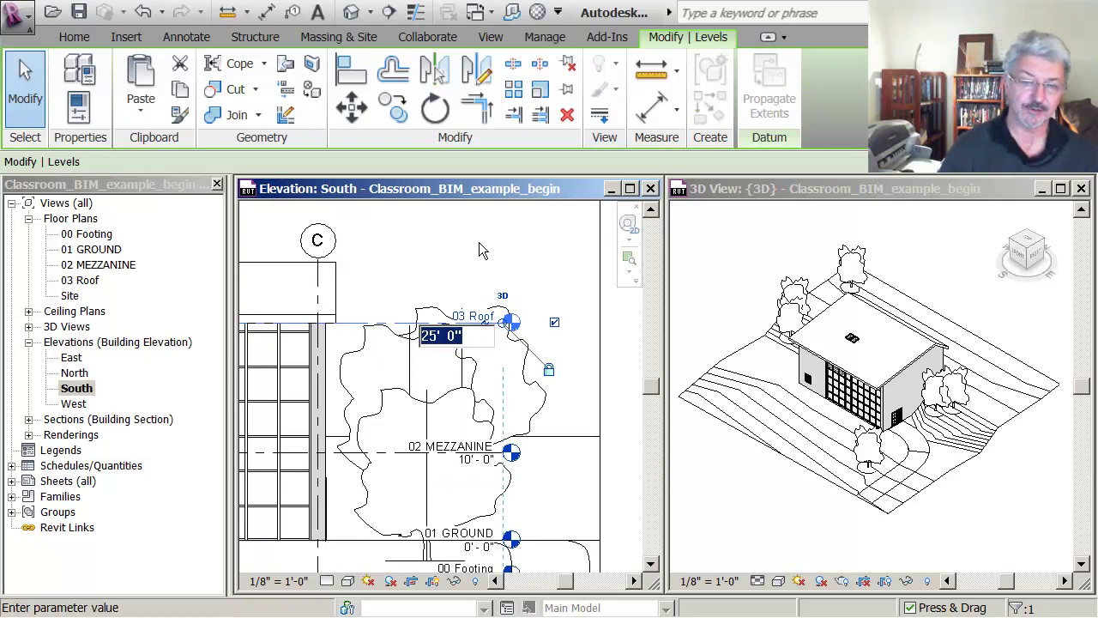
type("21")
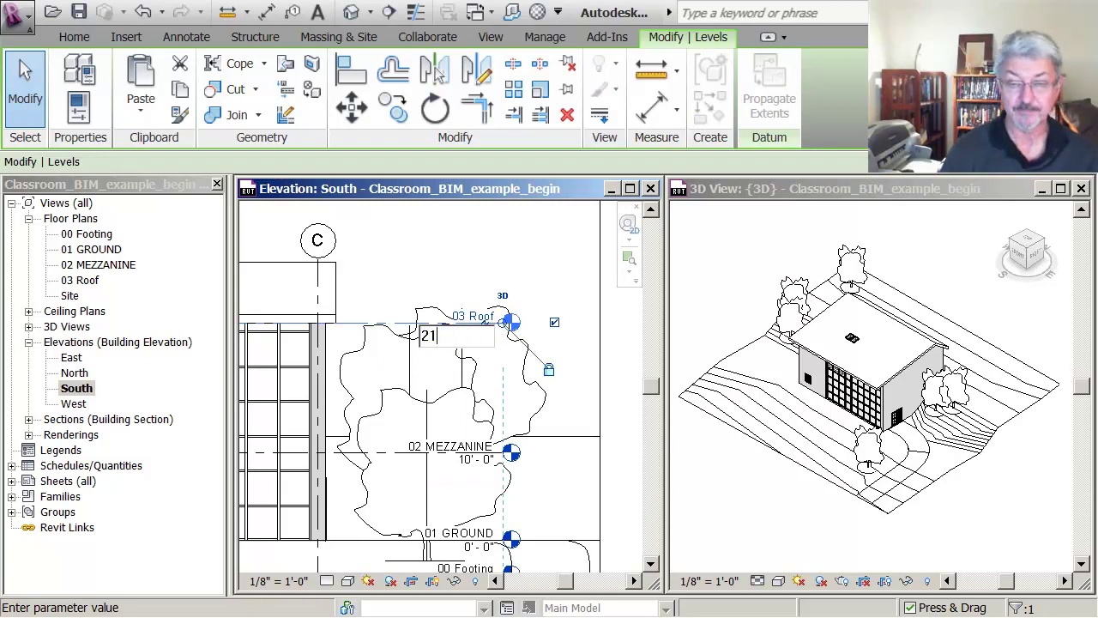
key("Return")
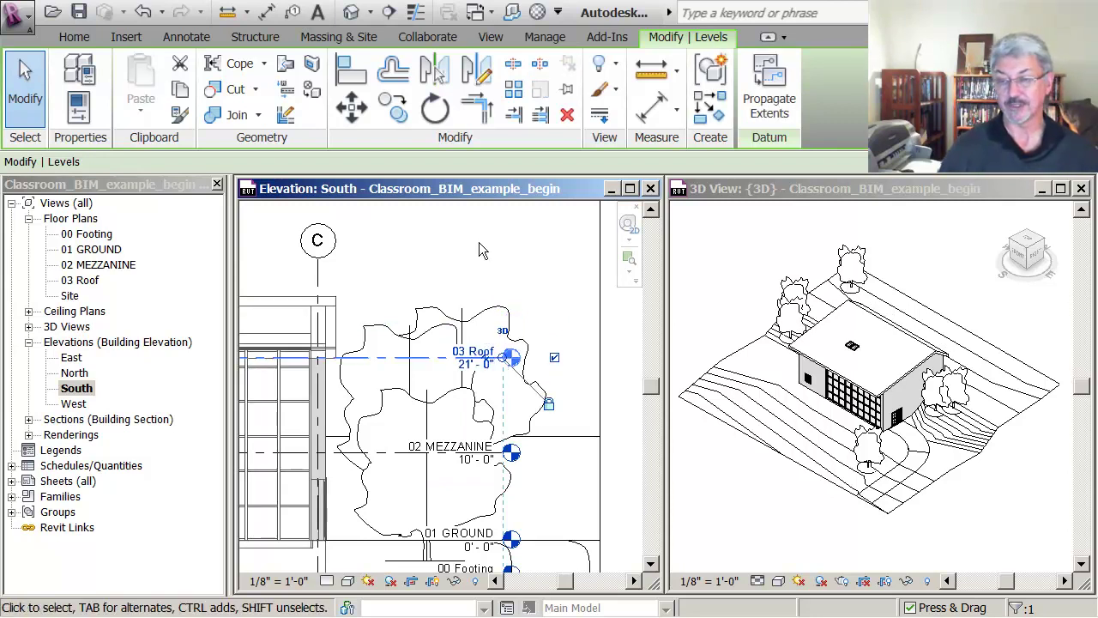
left_click(437, 273)
scroll(439, 277, "down", 2)
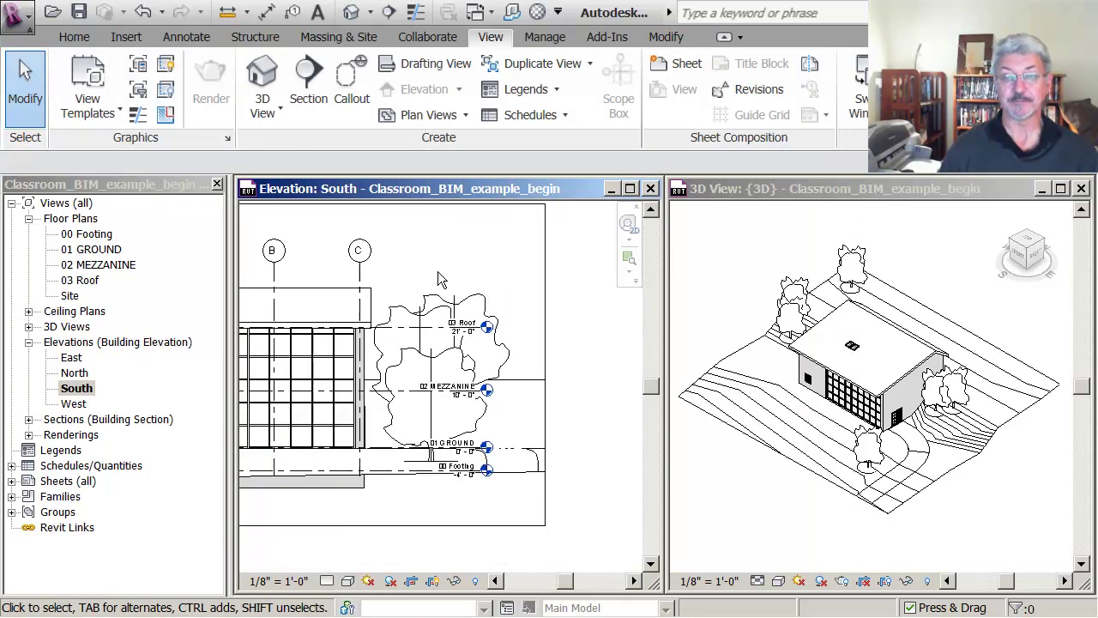
scroll(438, 276, "down", 1)
middle_click_drag(438, 276, 538, 323)
scroll(514, 306, "down", 1)
scroll(513, 313, "down", 1)
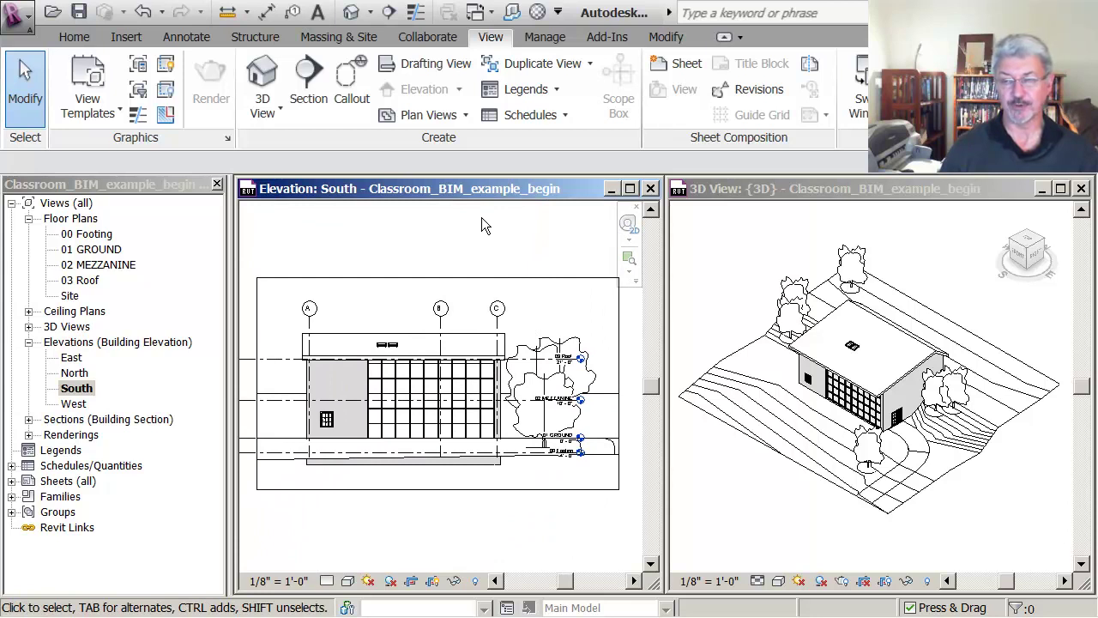